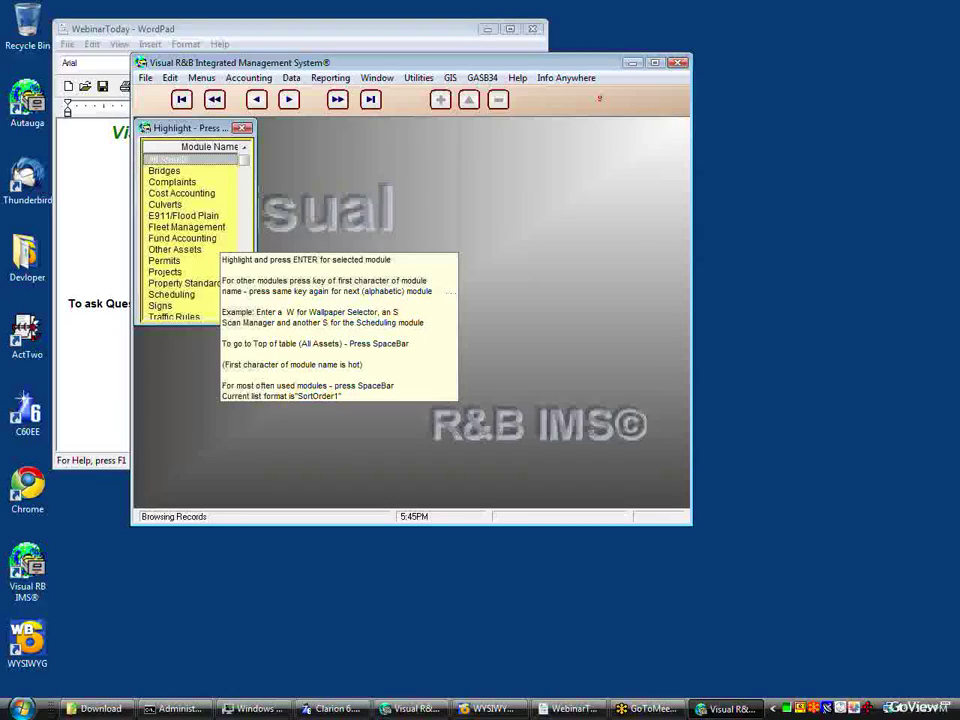
Open the FEMA menu and arrange its window beside the main program window.
key("f")
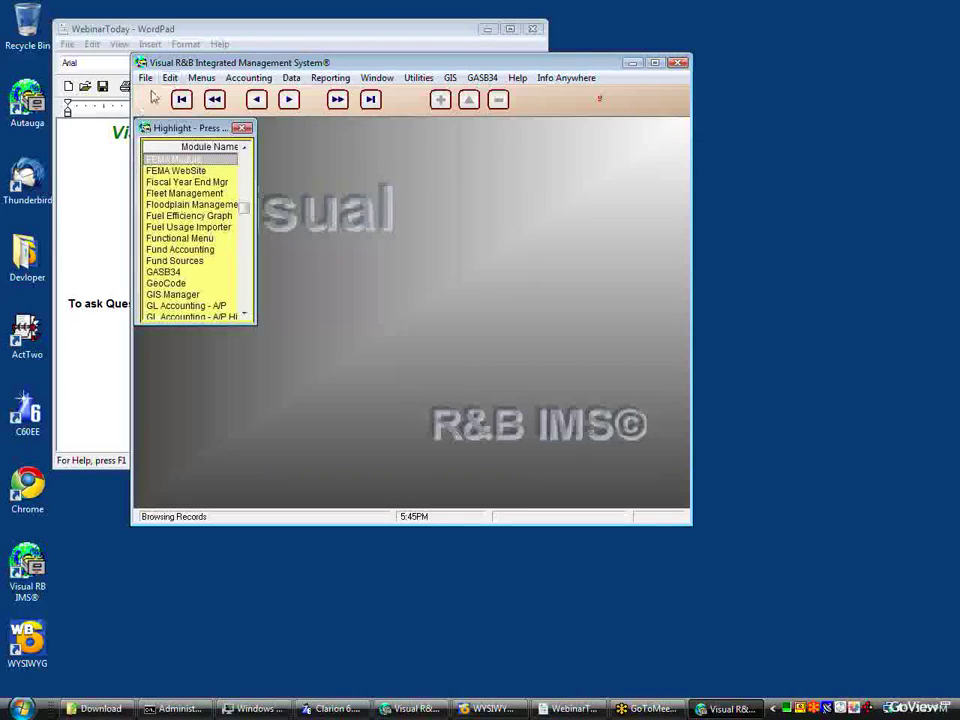
left_click(199, 80)
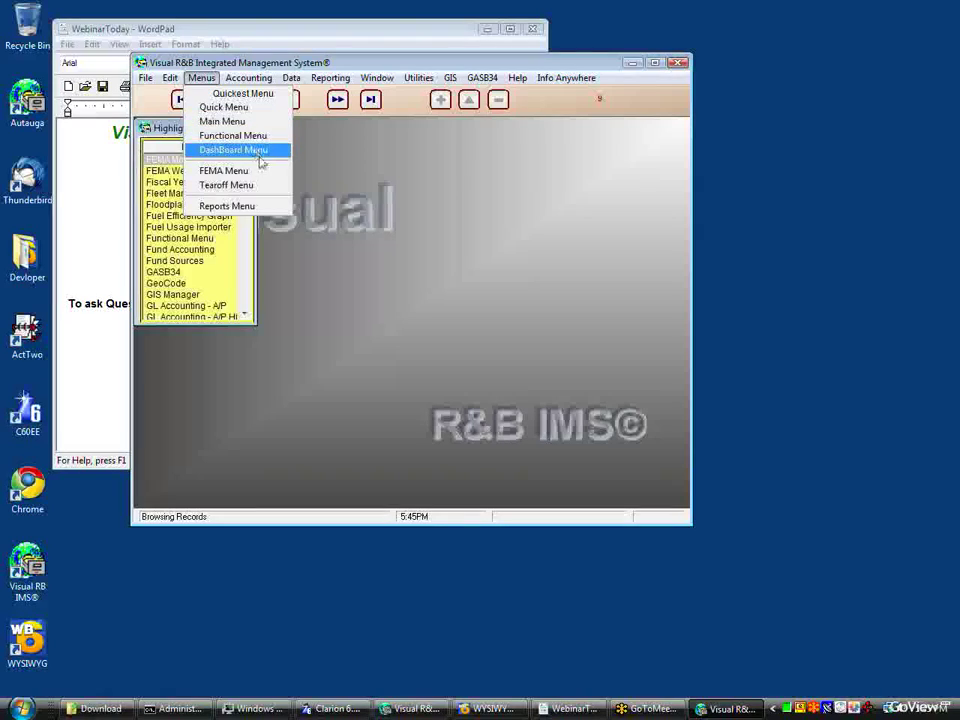
left_click(354, 178)
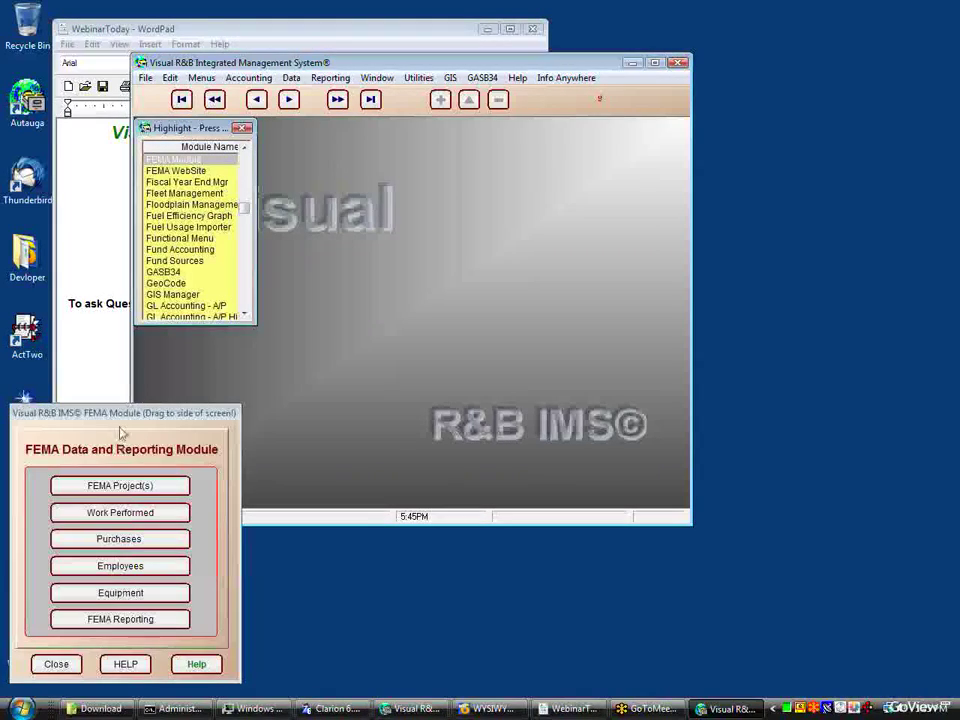
left_click_drag(120, 423, 128, 422)
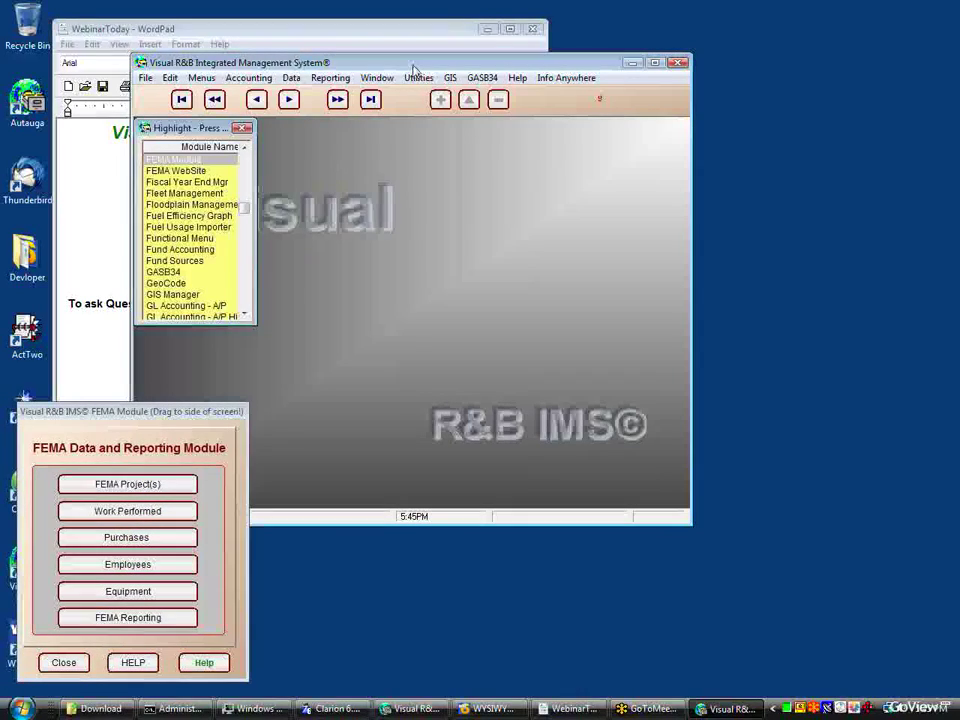
left_click_drag(437, 65, 463, 59)
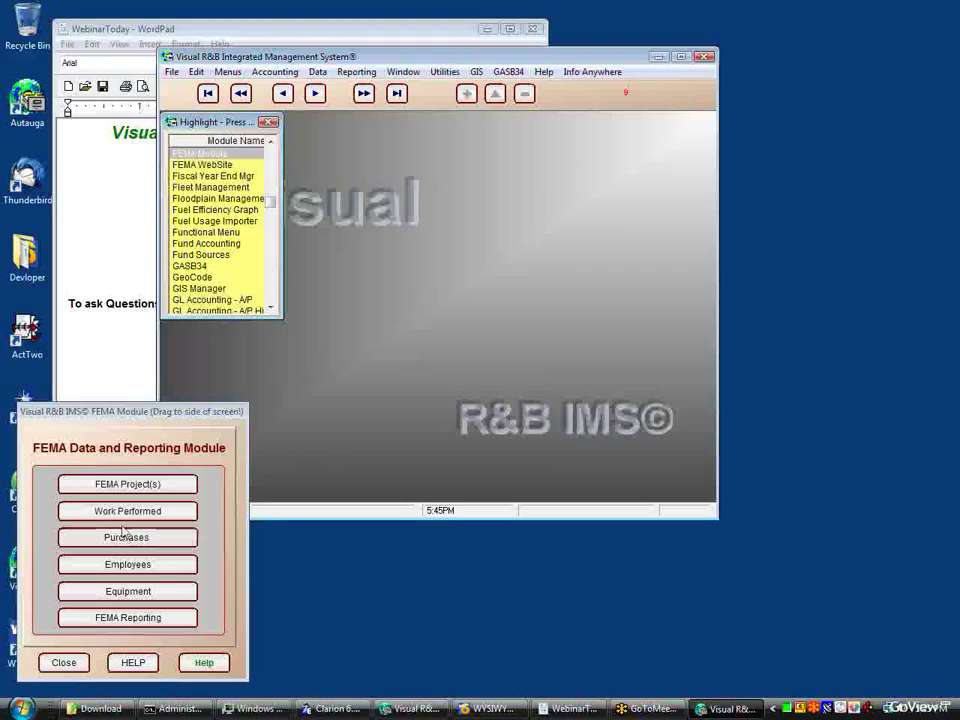
Review the FEMA1679 project record in the FEMA projects list and close the list.
left_click(101, 486)
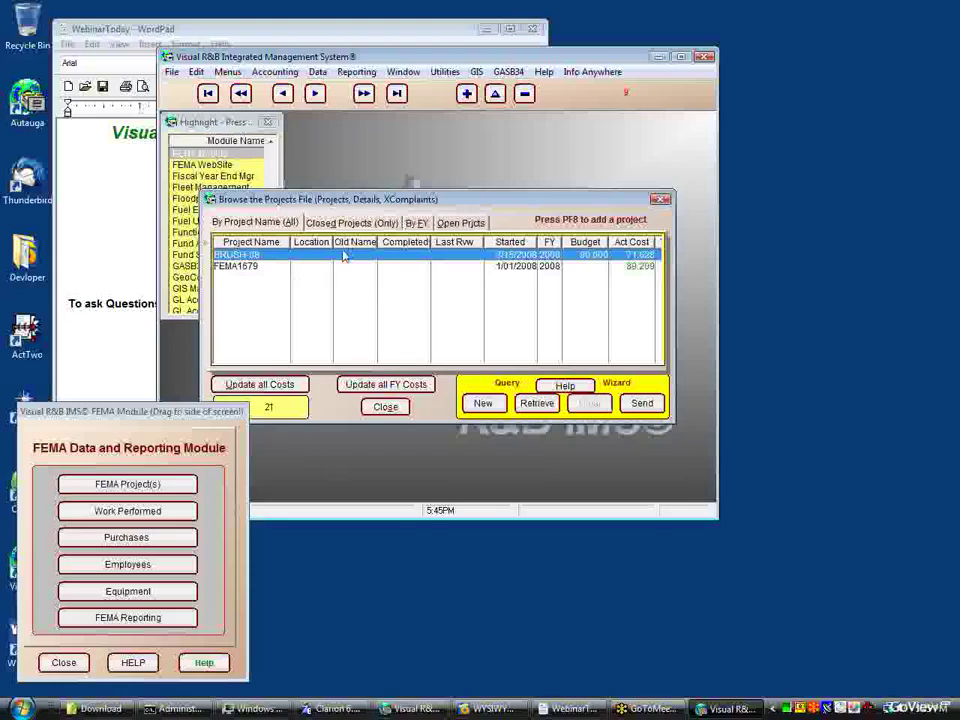
left_click(266, 271)
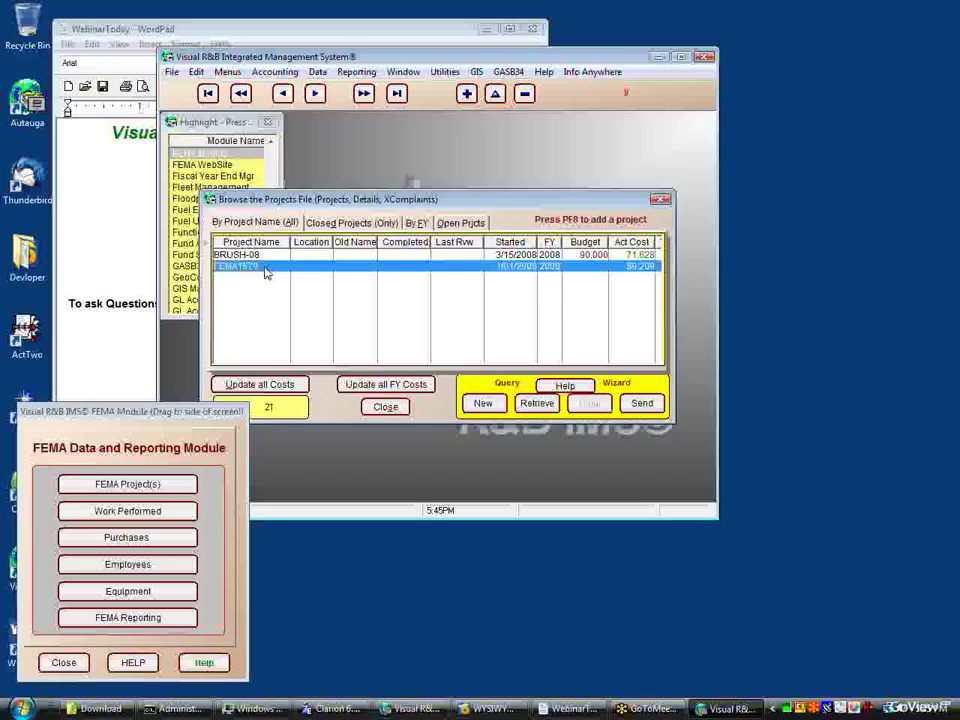
double_click(266, 271)
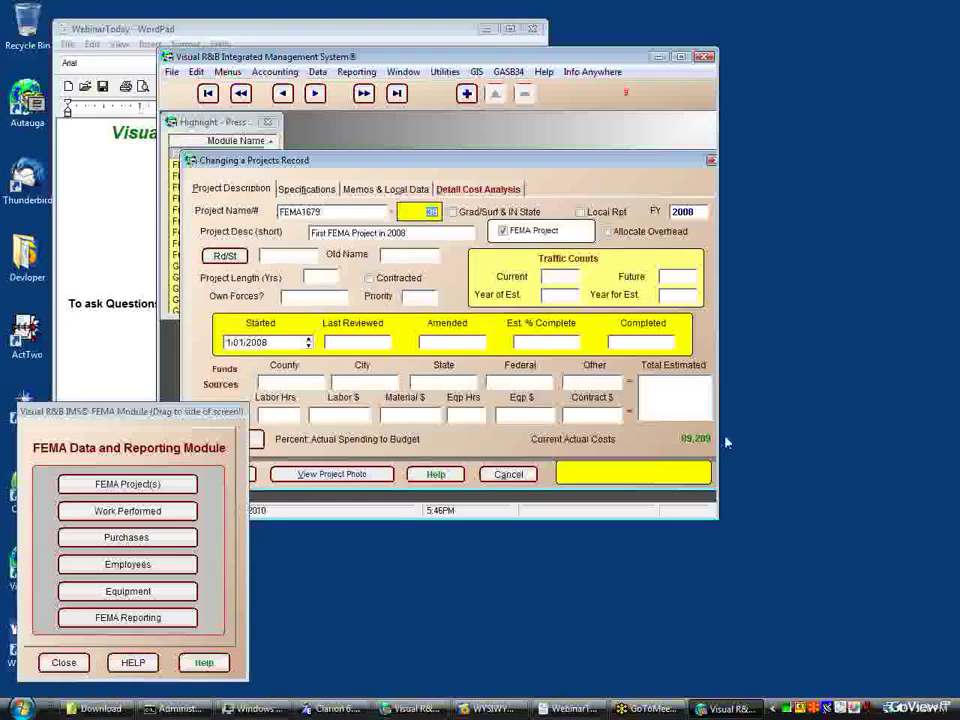
left_click_drag(727, 445, 739, 444)
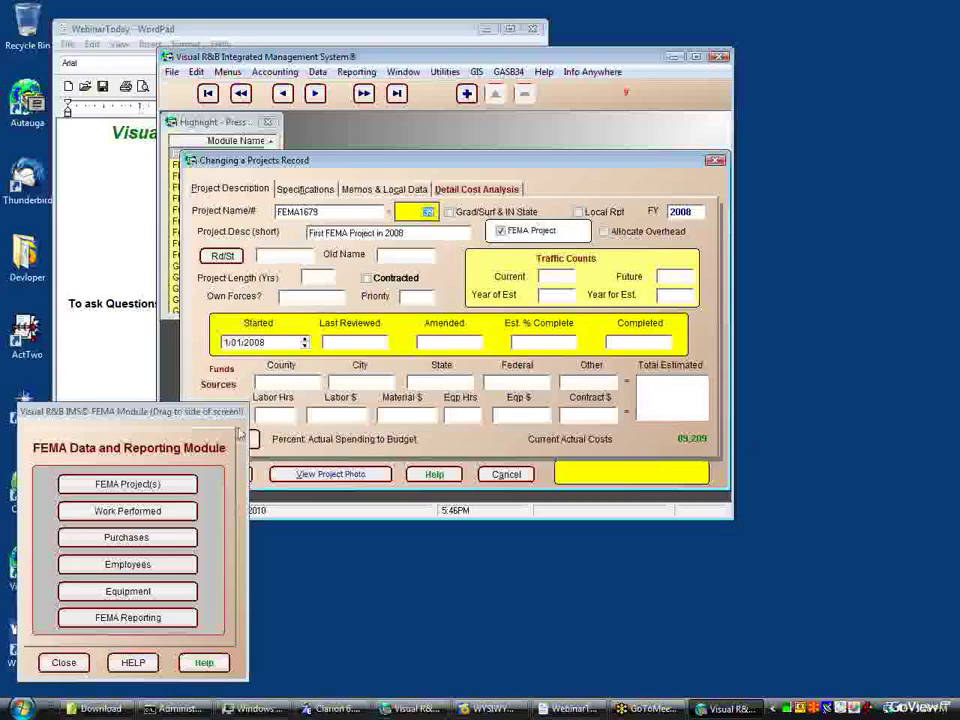
left_click_drag(208, 417, 187, 406)
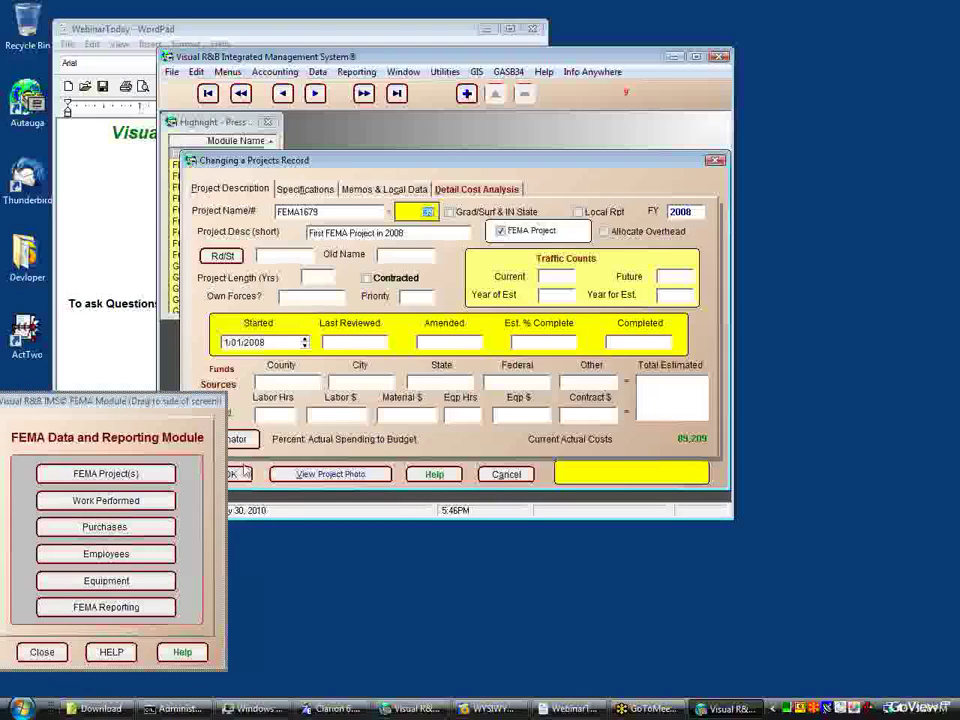
left_click(241, 471)
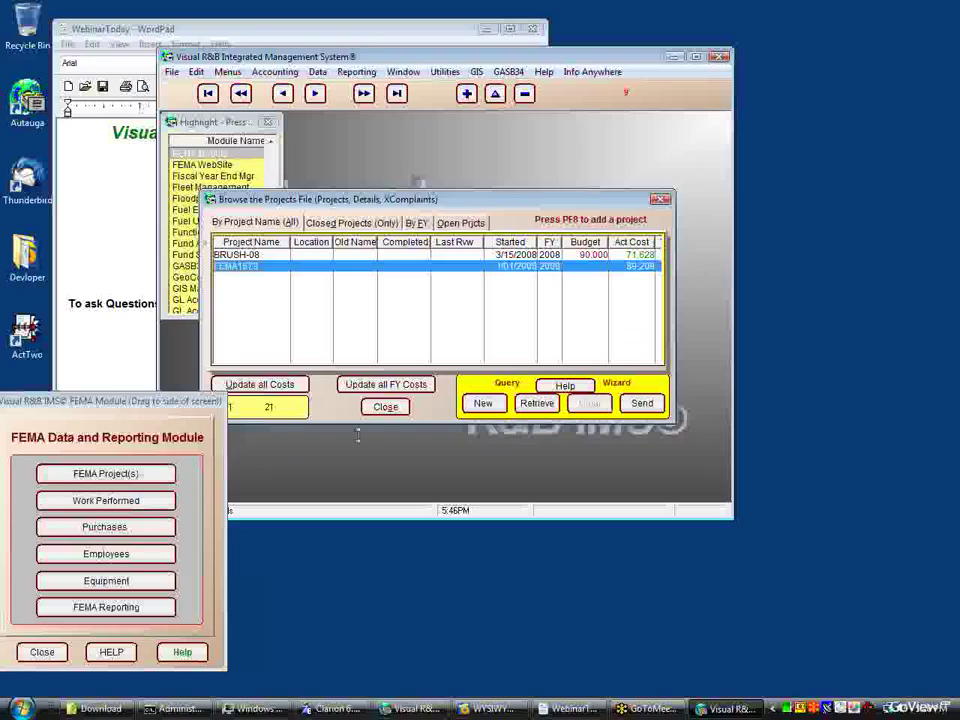
left_click(385, 406)
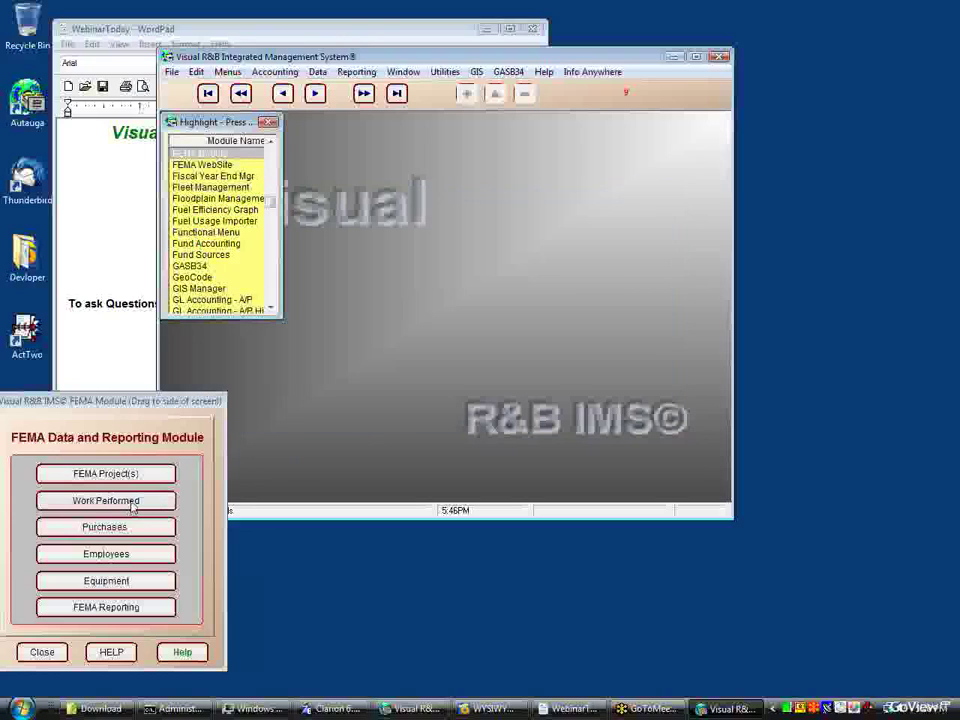
Open the BRIDGE-08 work record for work order 1415 and reassign it to project FEMA1679.
left_click(132, 506)
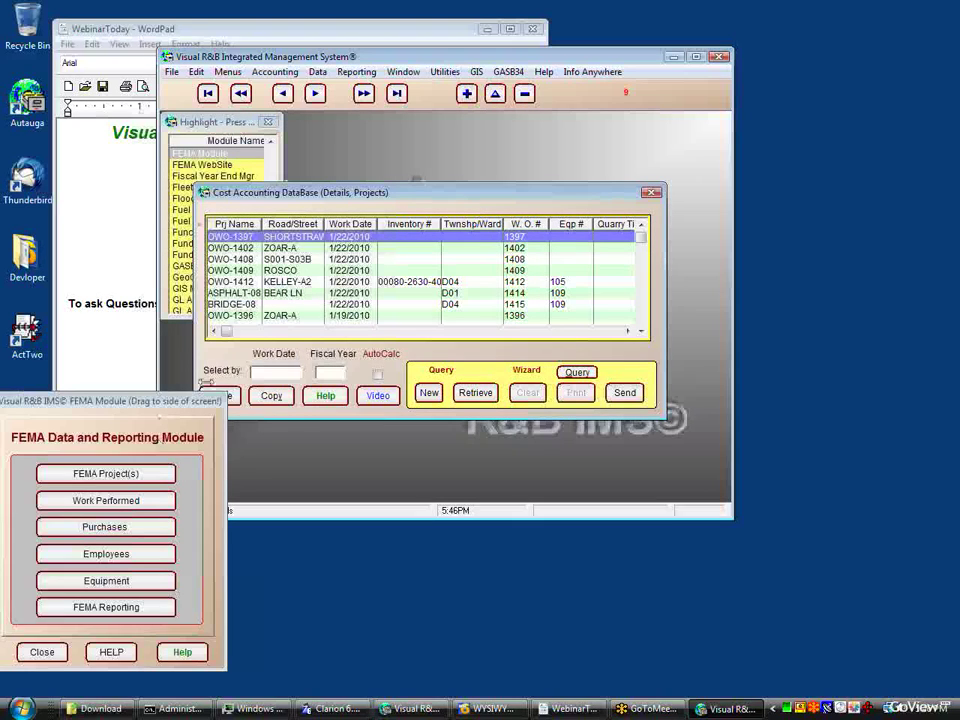
left_click(279, 305)
double_click(313, 308)
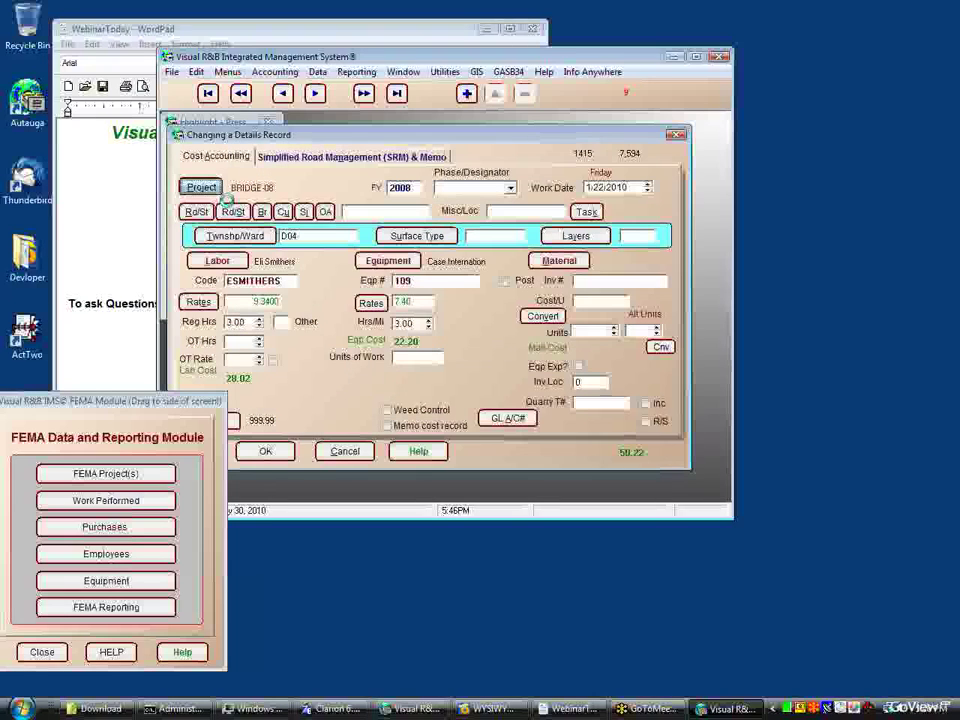
left_click(212, 188)
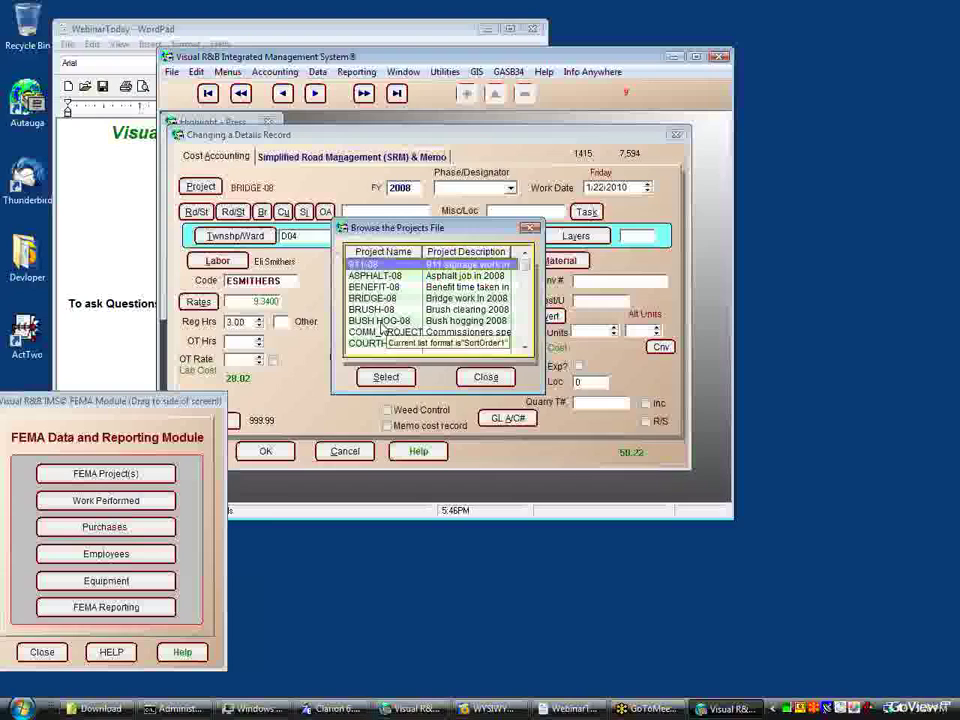
scroll(380, 330, "down", 3)
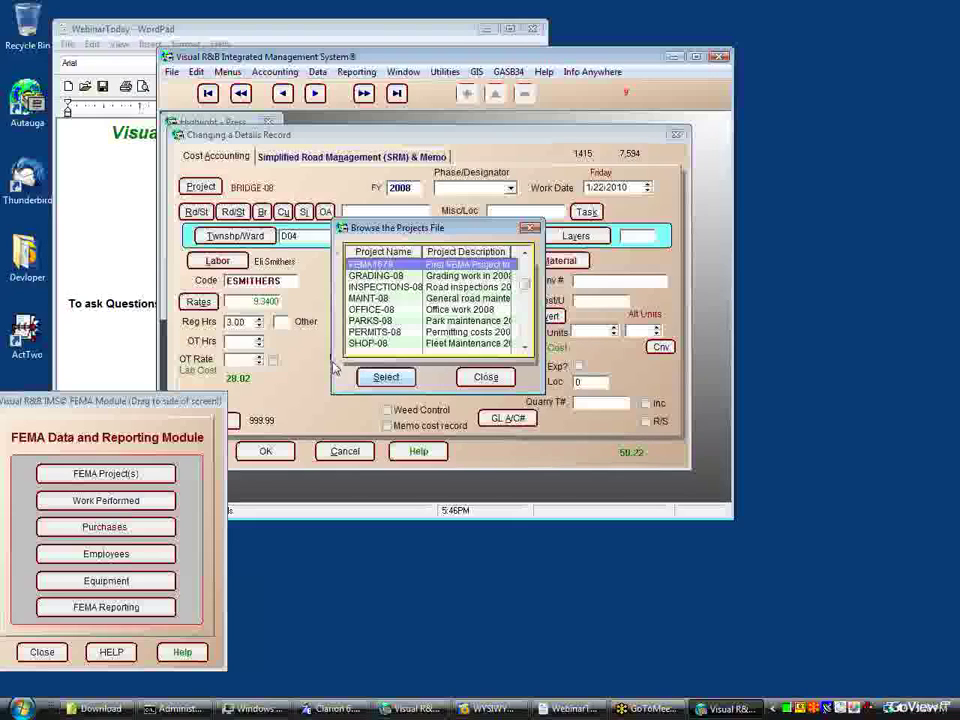
left_click(386, 377)
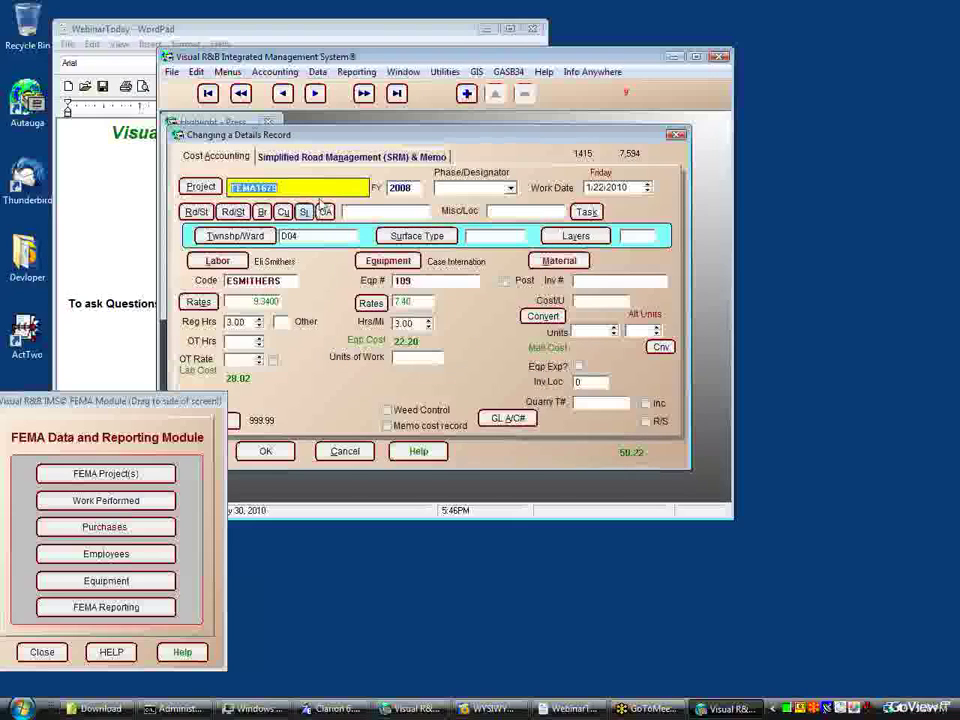
Set the work record's road to BARN RD and save the record.
key("Tab")
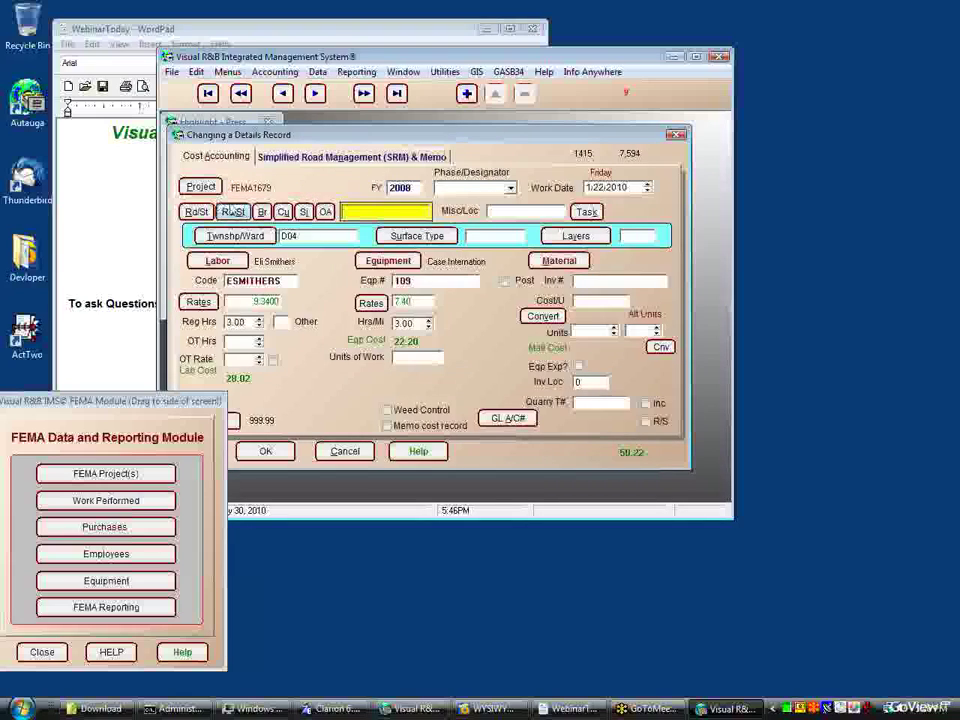
left_click(243, 214)
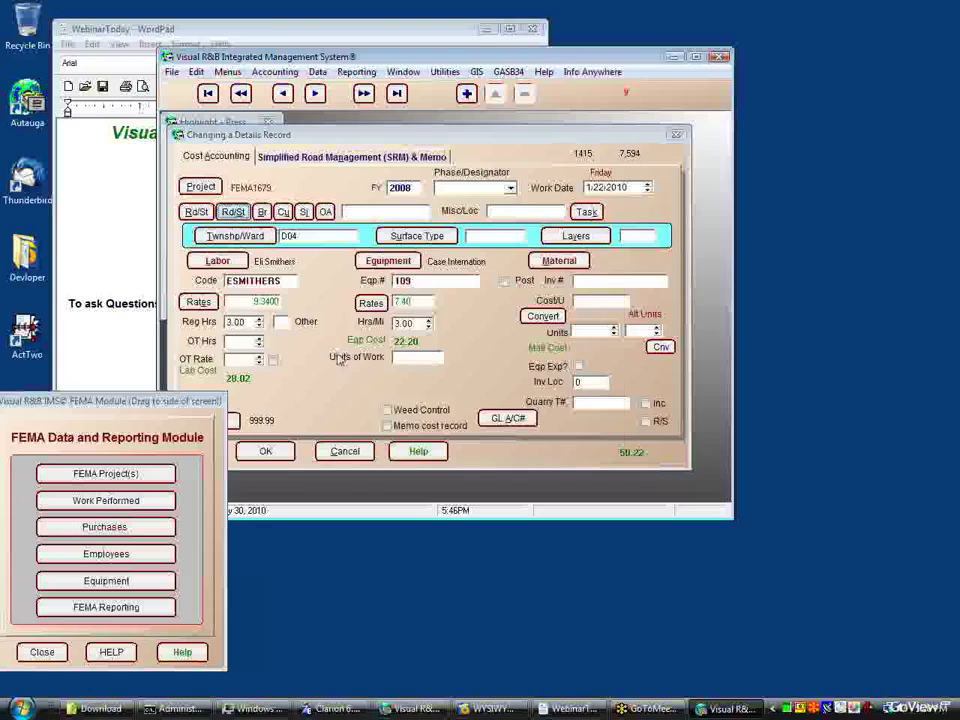
left_click(423, 437)
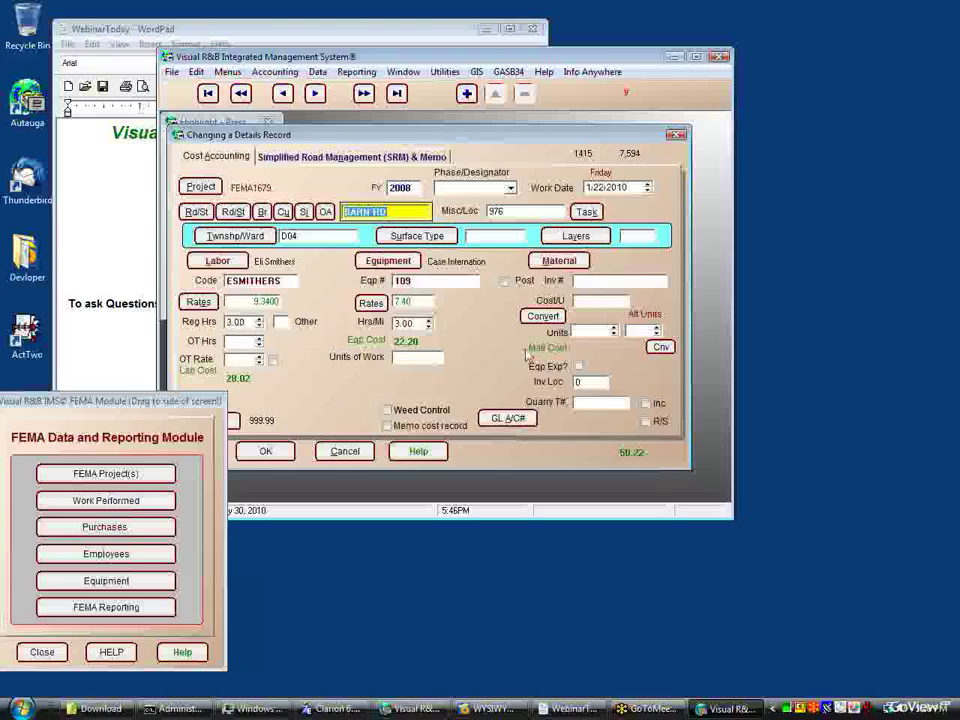
left_click(270, 452)
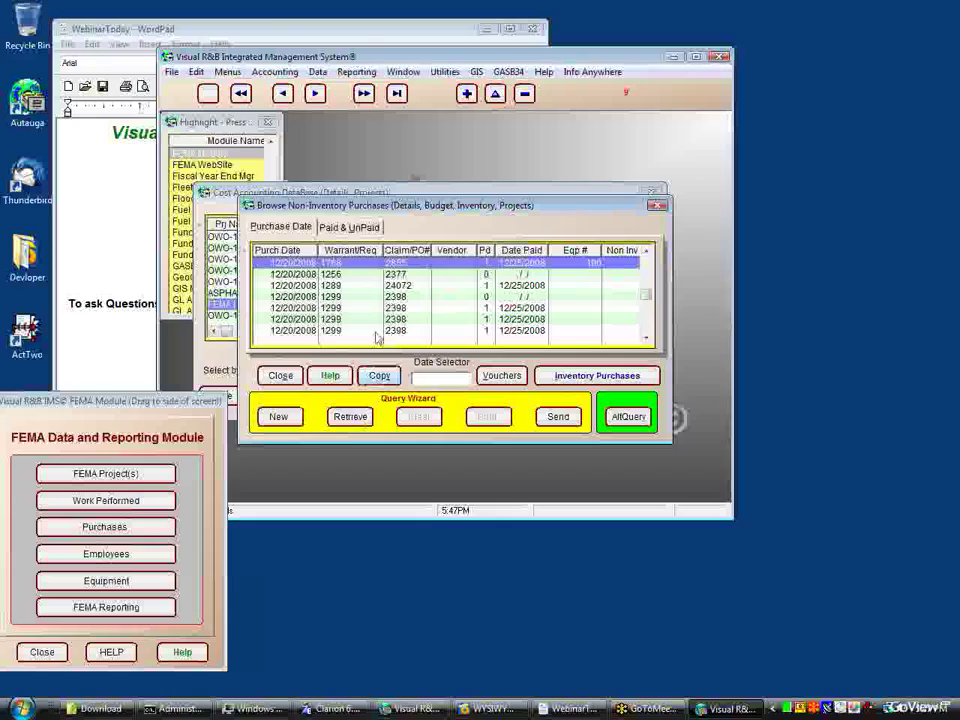
View a 12/20/2008 non-inventory purchase and its project choices, leave it without saving, and close the purchase and work lists.
double_click(380, 316)
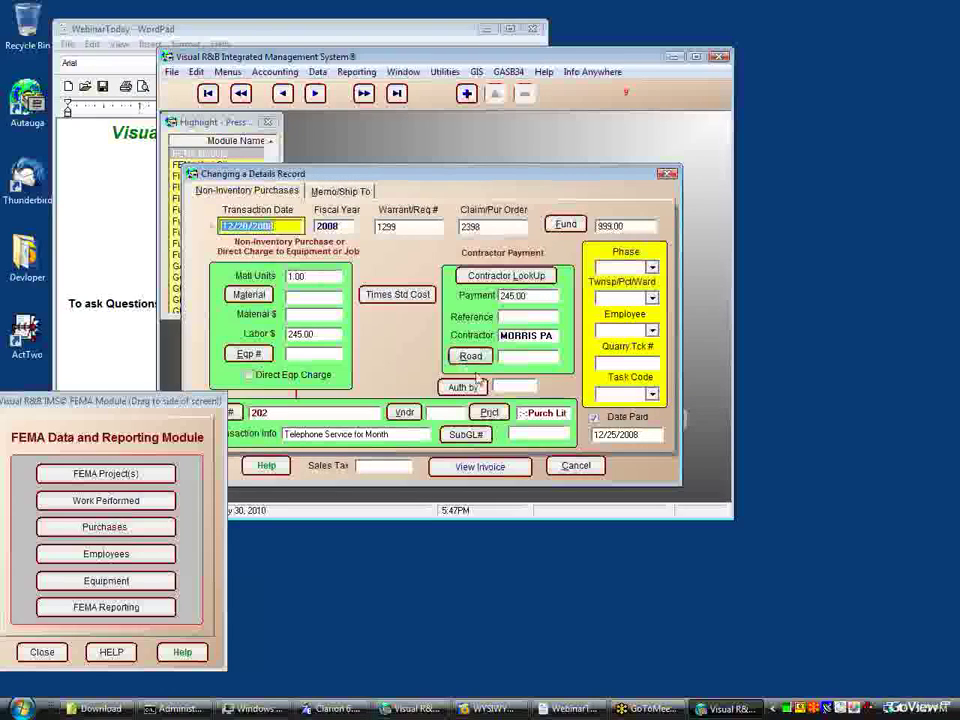
left_click(491, 414)
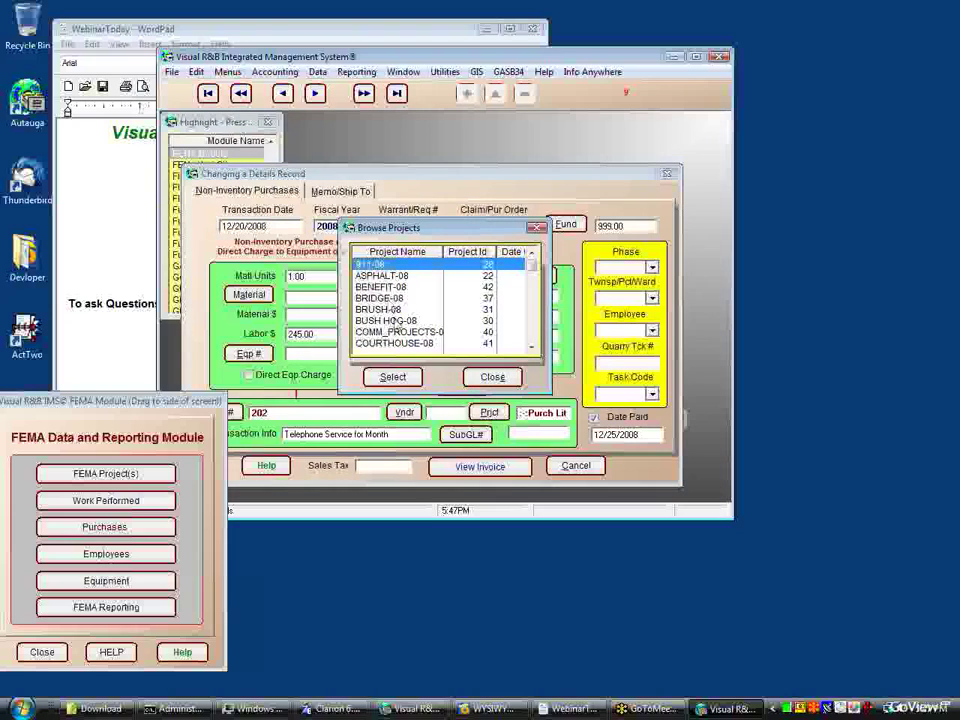
left_click(490, 377)
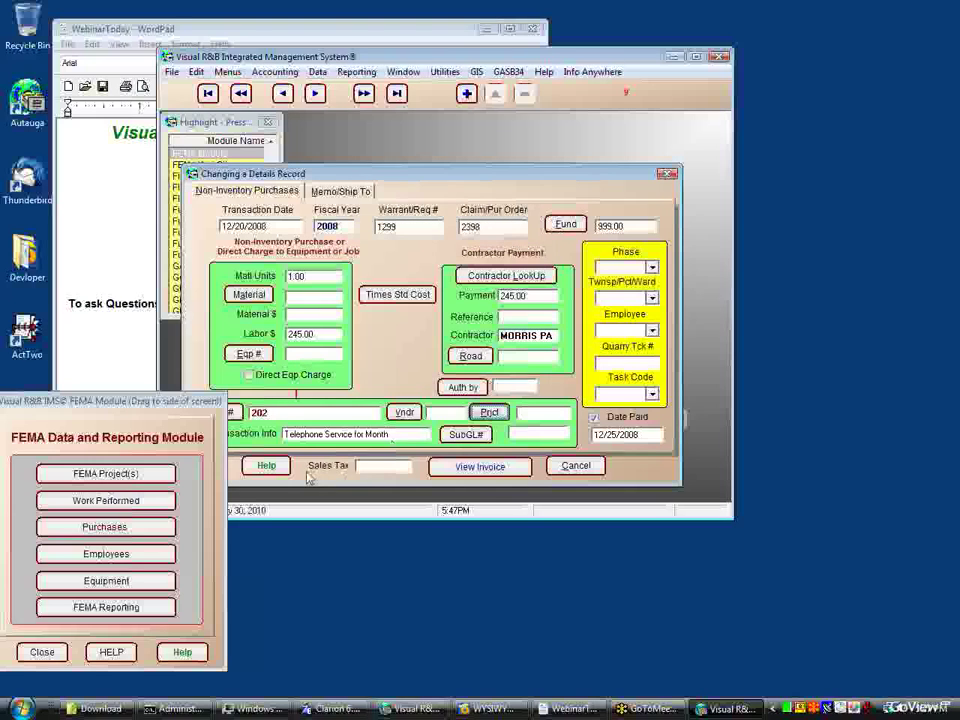
left_click(667, 175)
left_click(446, 314)
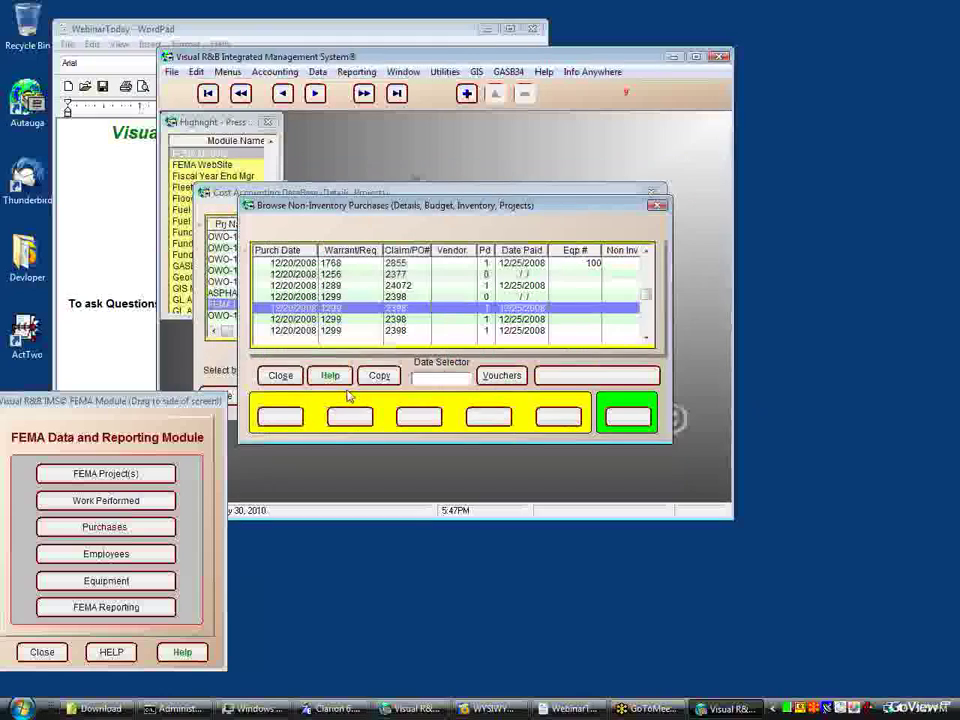
left_click(280, 375)
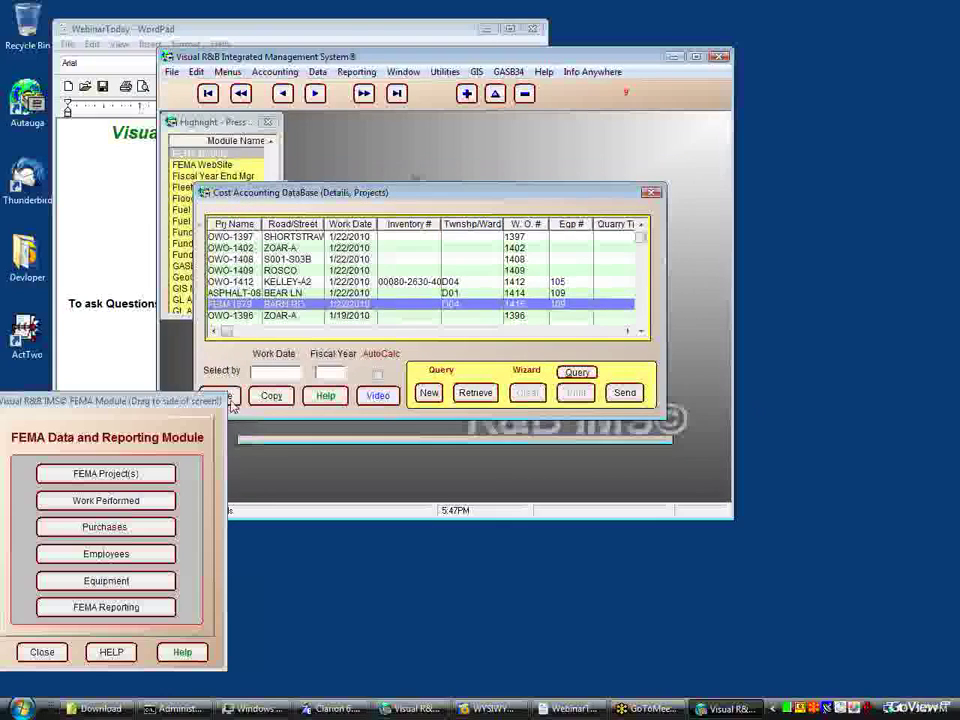
left_click(268, 392)
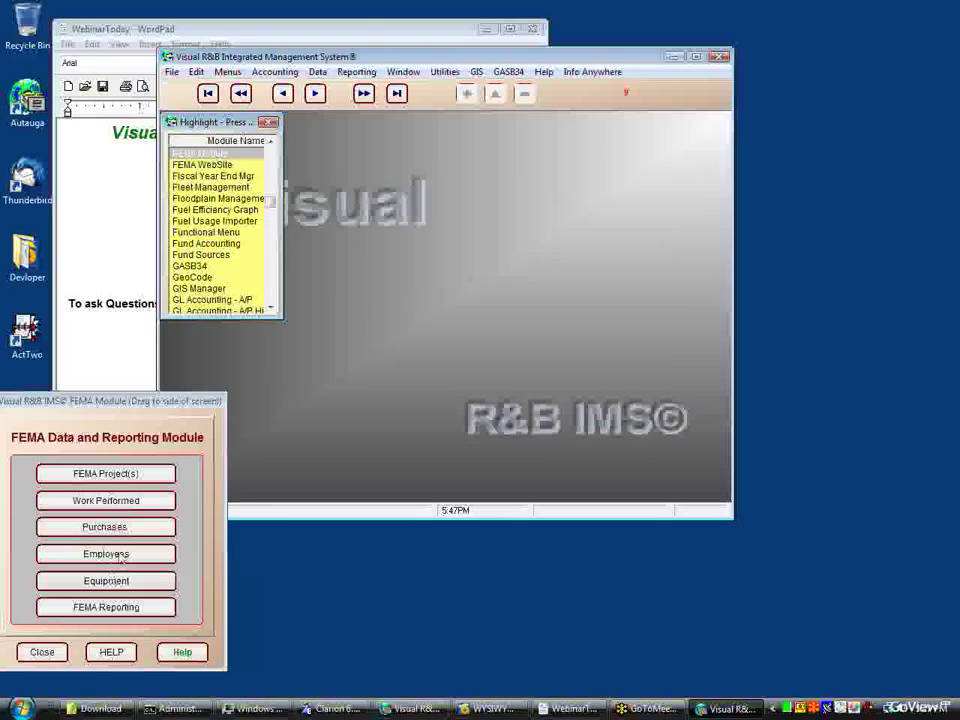
View the permit officer's labor record from the FEMA employees list and close it without changes.
left_click(118, 554)
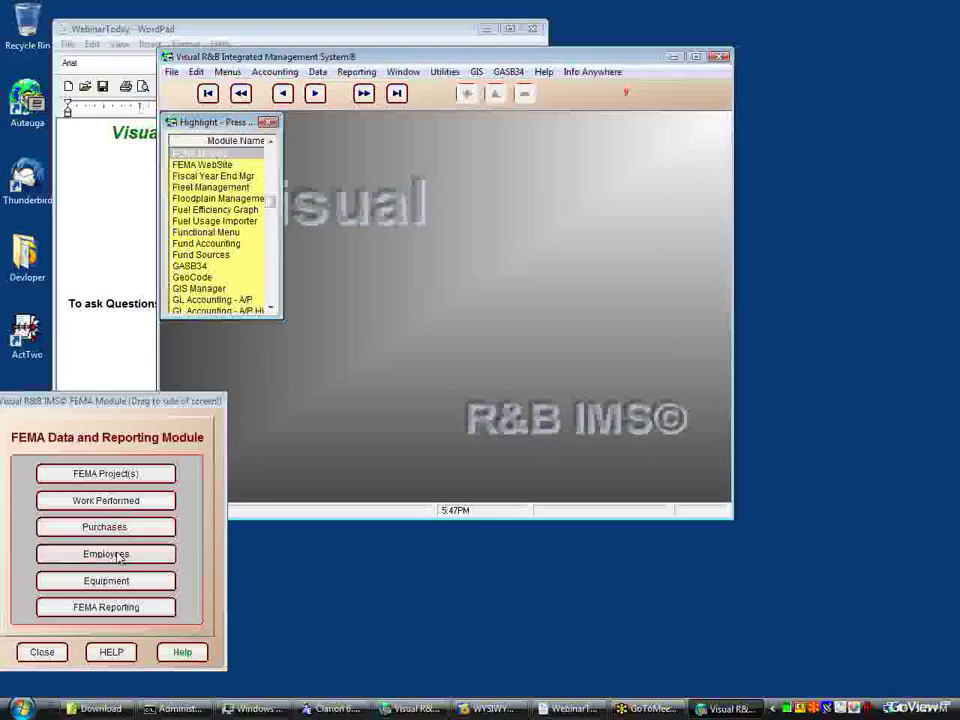
double_click(318, 254)
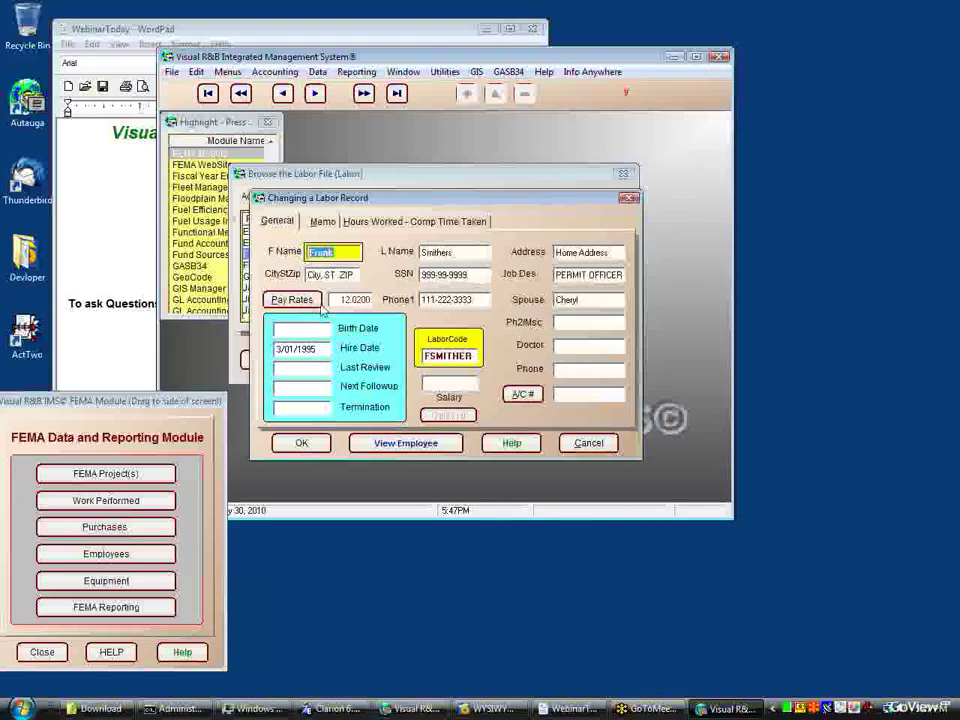
left_click(586, 443)
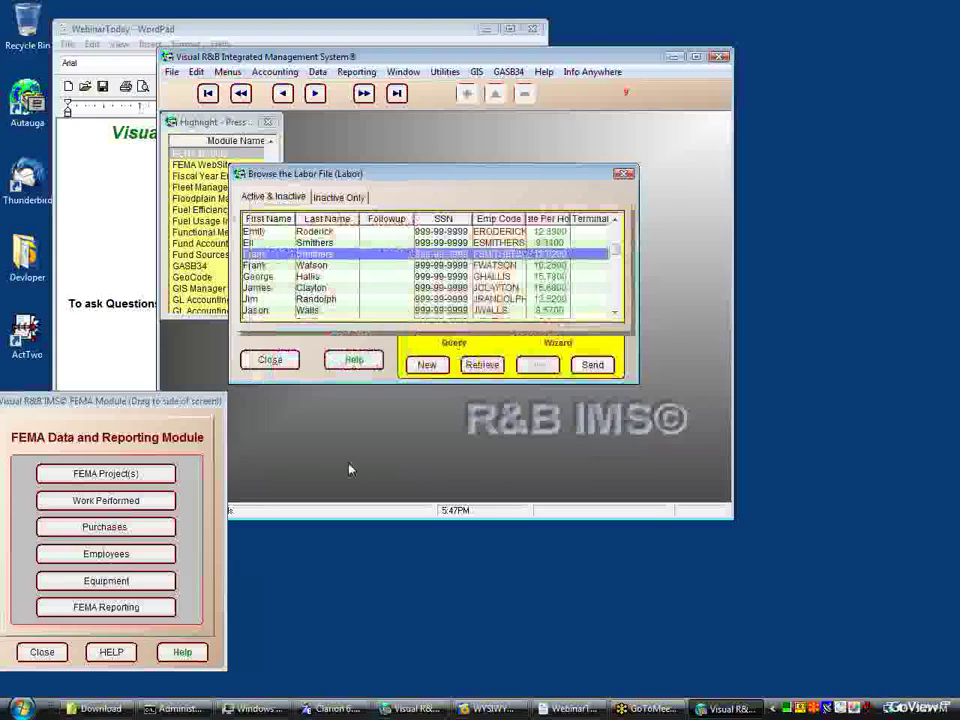
left_click(271, 361)
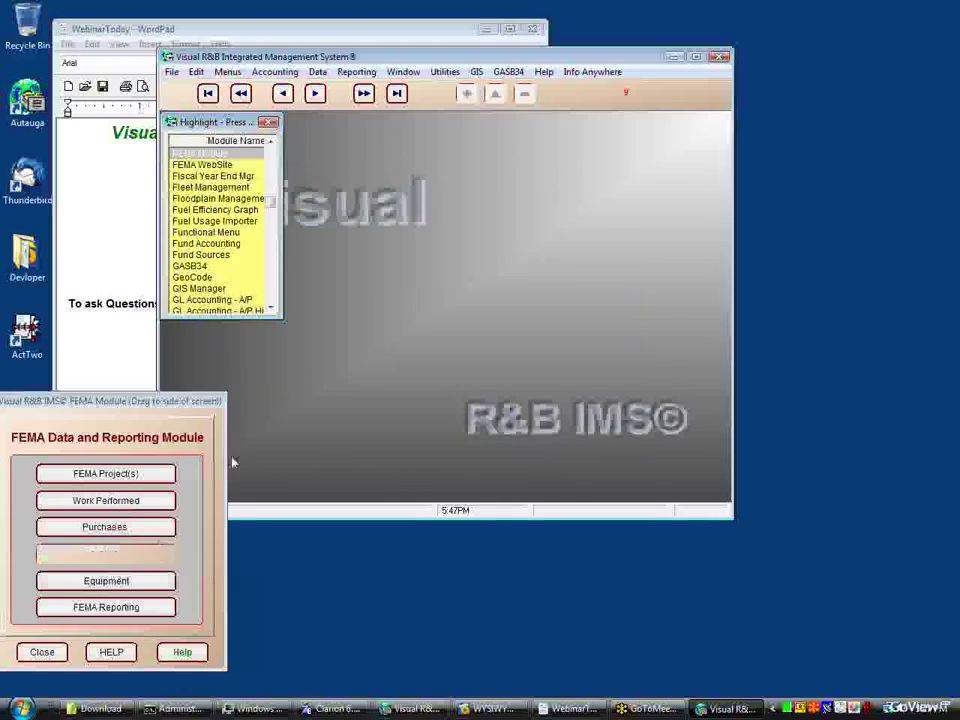
Open the record of equipment 105 from the equipment list and bring up its FEMA rates.
left_click(366, 266)
double_click(366, 268)
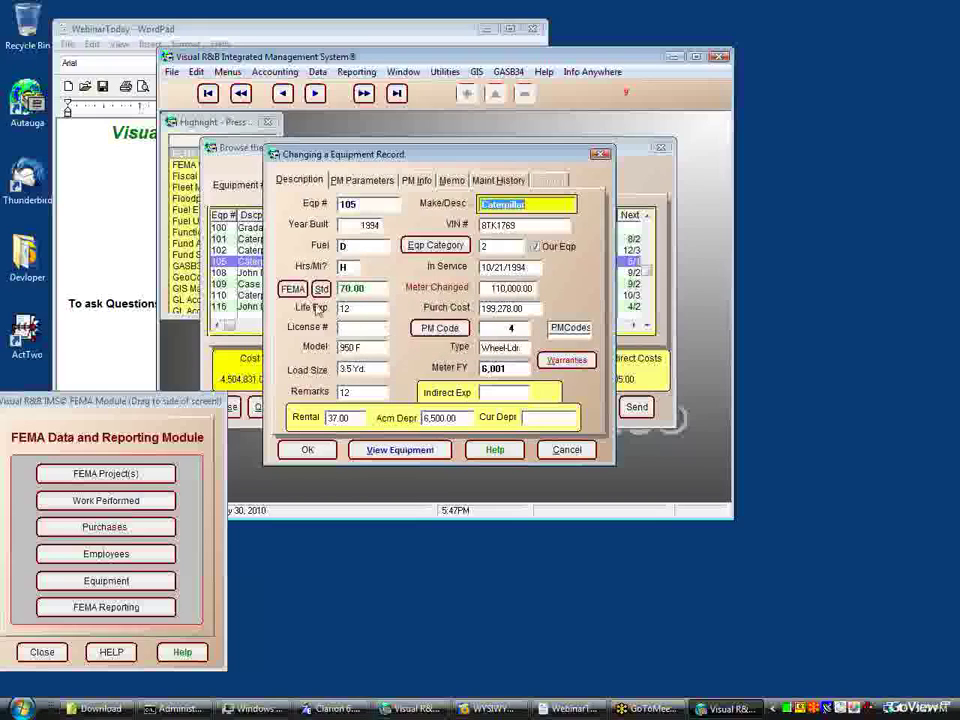
left_click(290, 289)
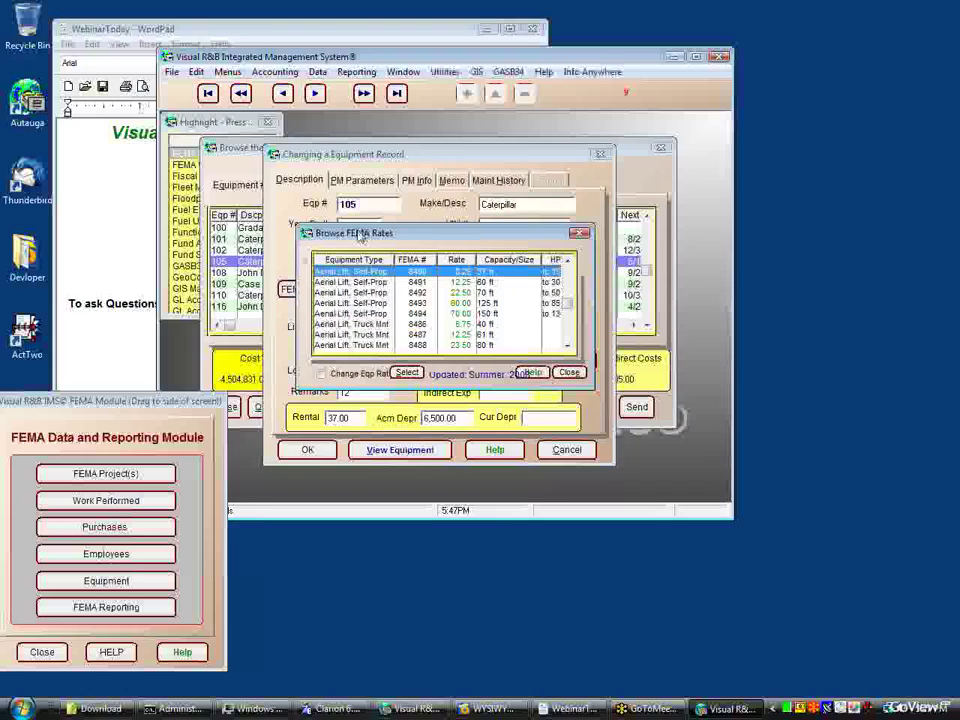
Find the Dozer, Crawler entries in the FEMA rates, highlight FEMA # 8254 and check its HP range.
mouse_move(355, 239)
left_mouse_down()
mouse_move(360, 276)
mouse_move(345, 245)
left_mouse_up()
left_click(360, 303)
scroll(337, 311, "down", 10)
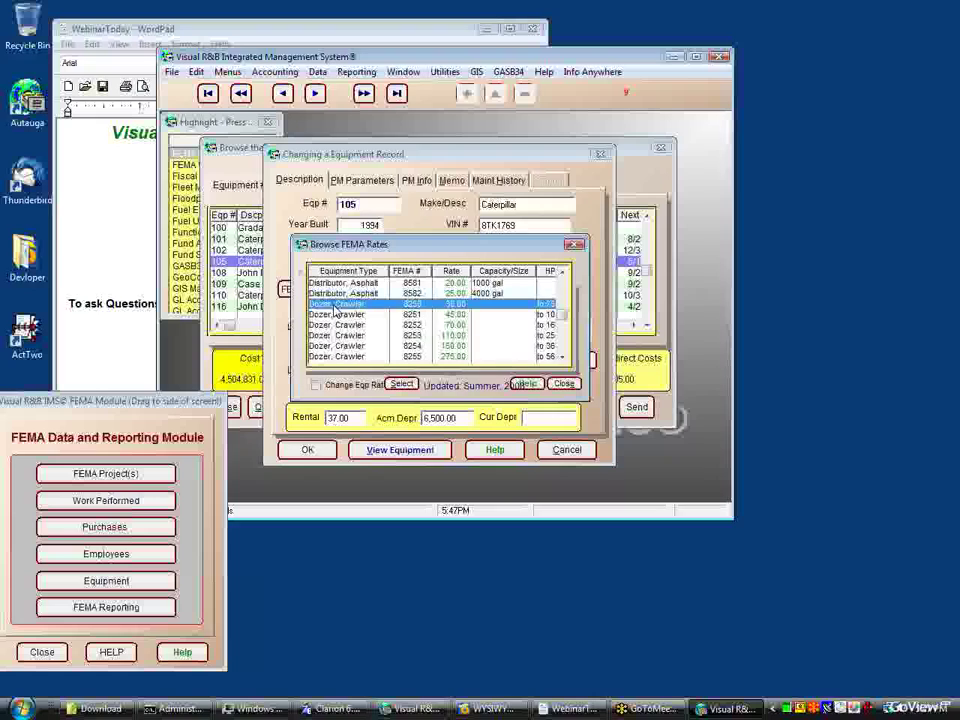
key("Down")
key("Down")
key("Down")
key("Down")
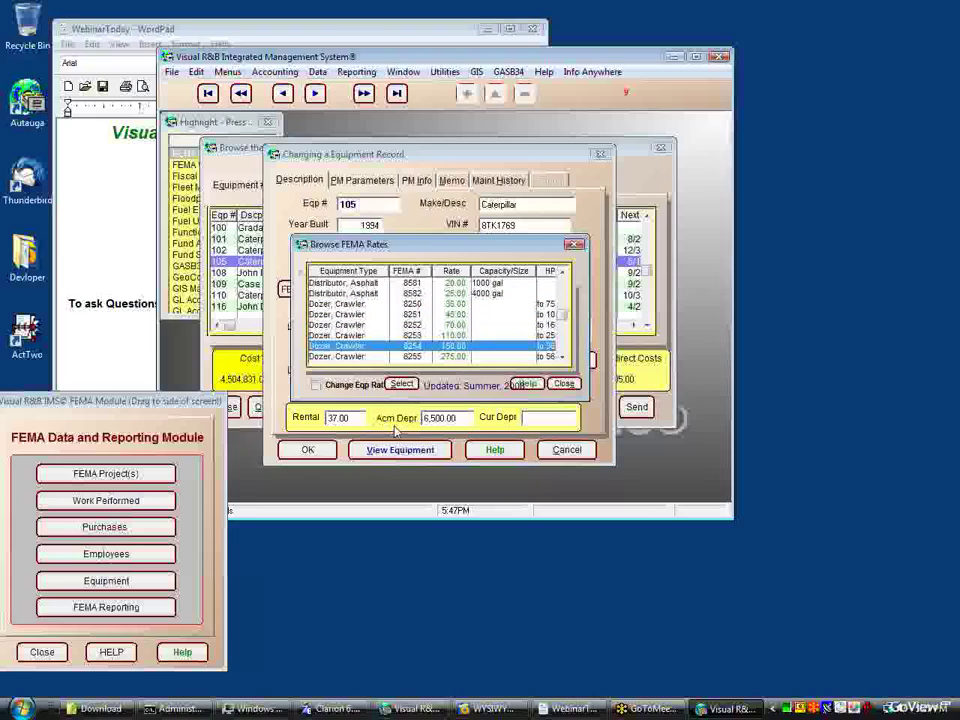
key("Right")
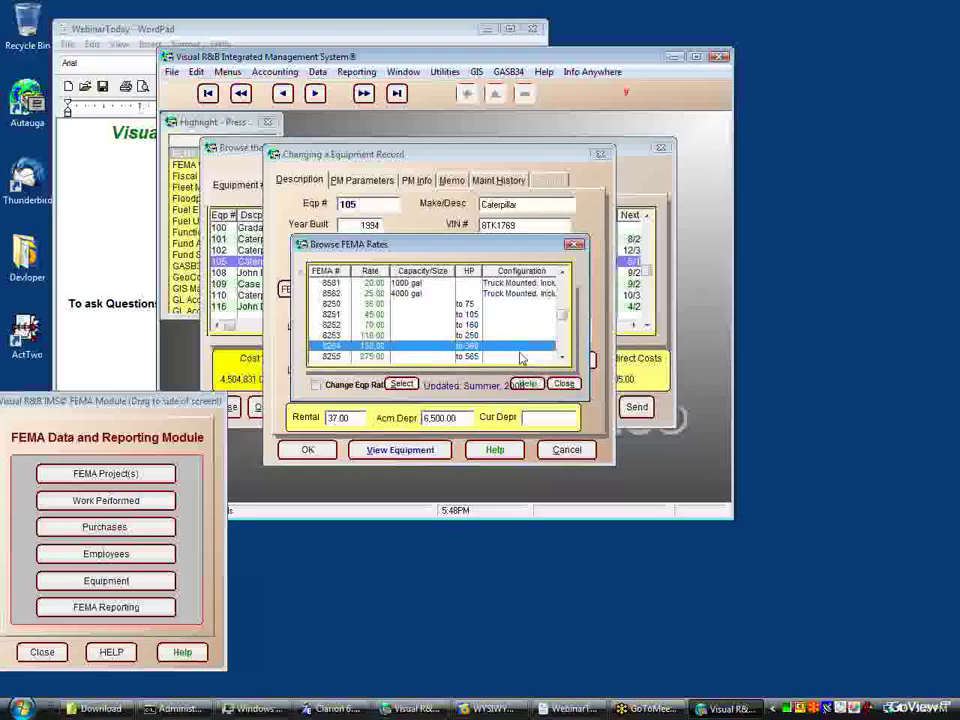
key("Left")
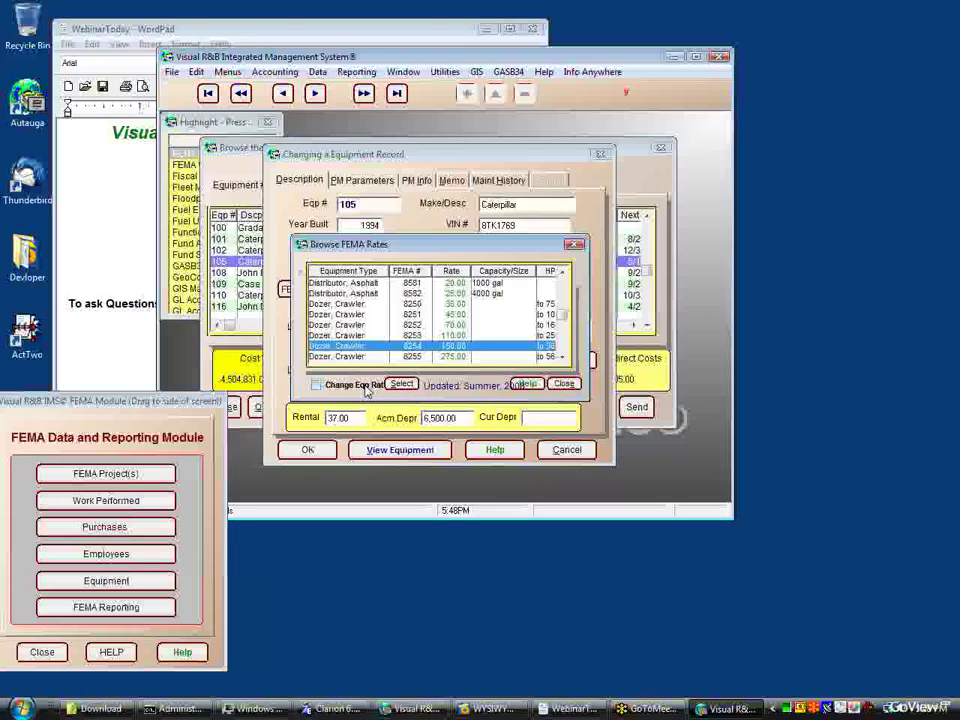
Assign the highlighted FEMA rate to equipment 105 without changing its standard rate, save the record, then reopen it to check and close it.
mouse_move(367, 392)
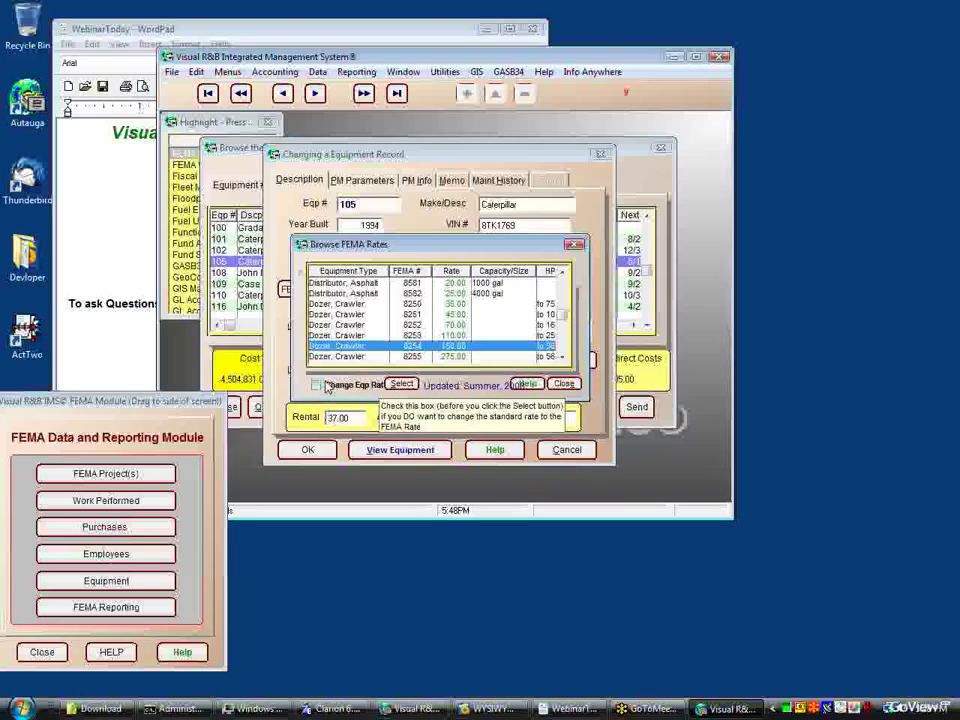
left_click(401, 385)
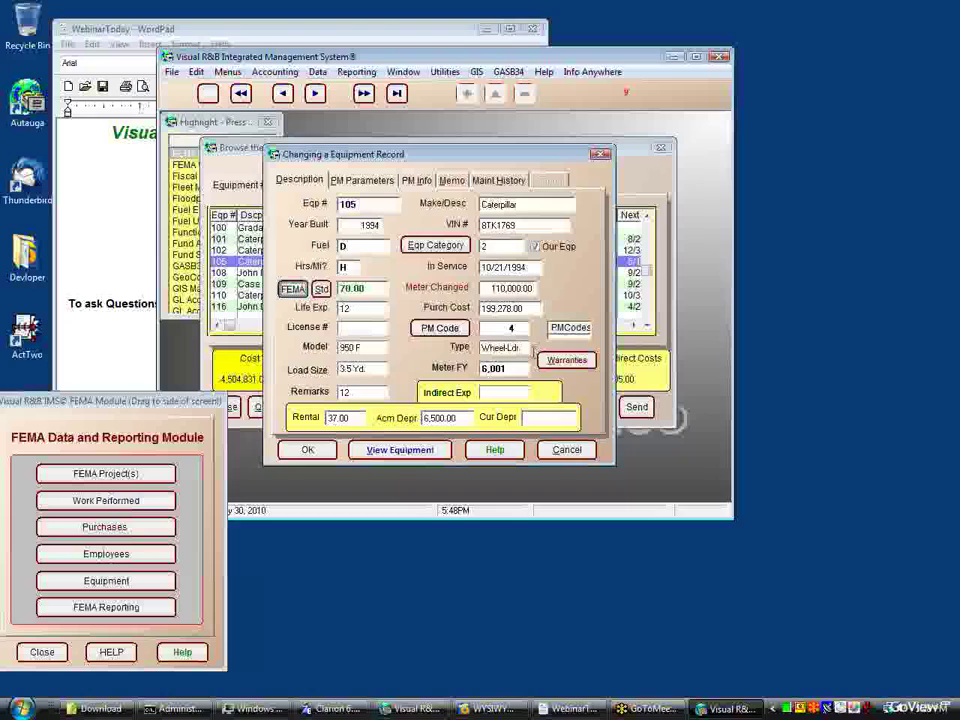
left_click(308, 451)
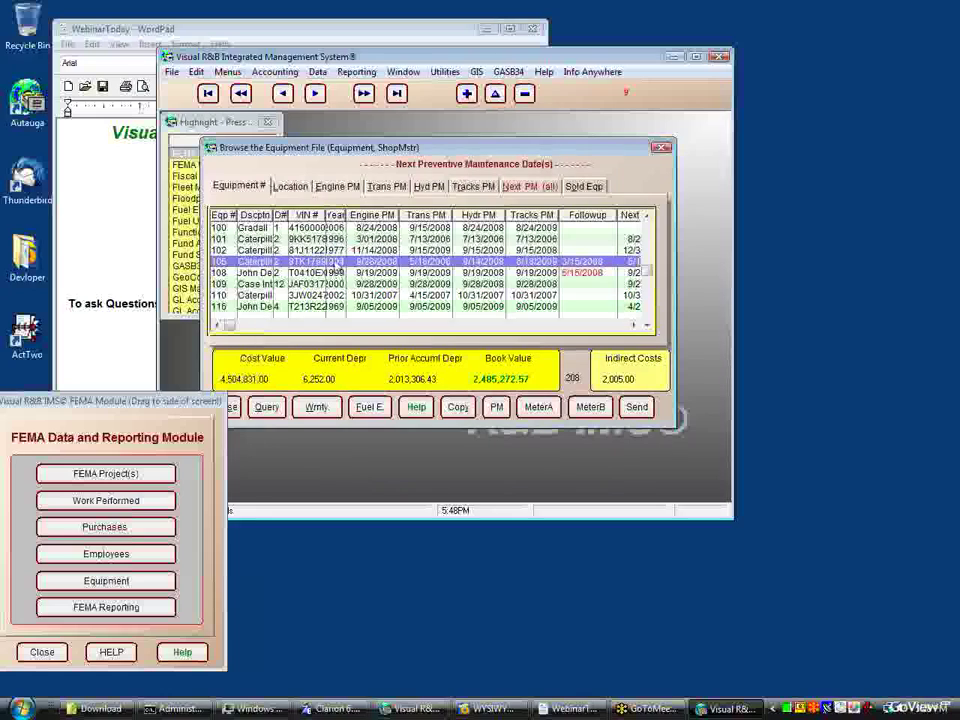
double_click(347, 263)
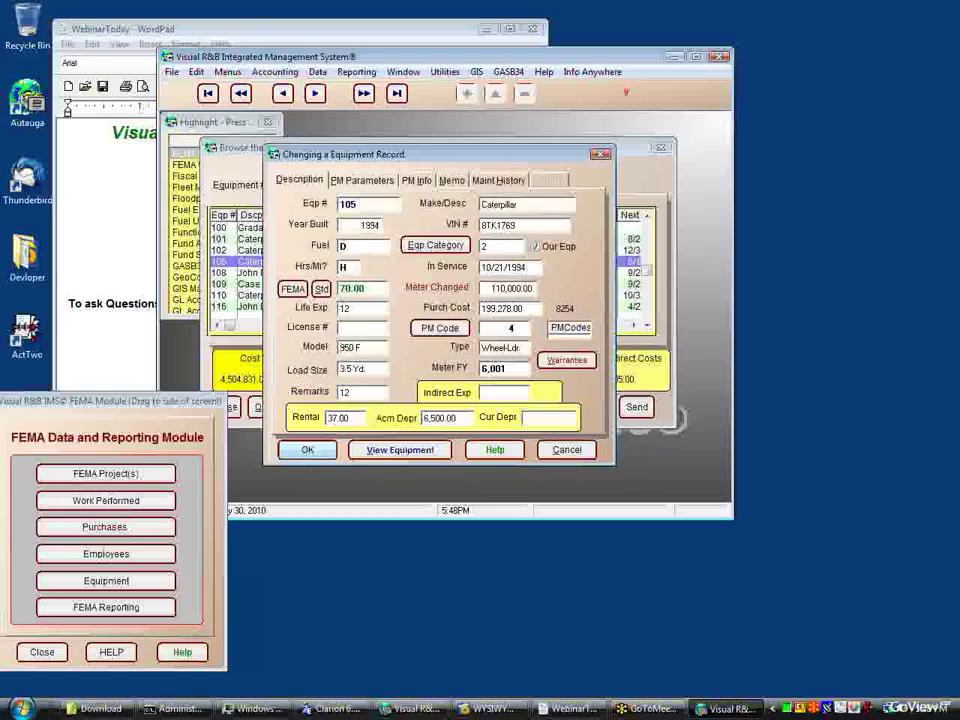
left_click(308, 450)
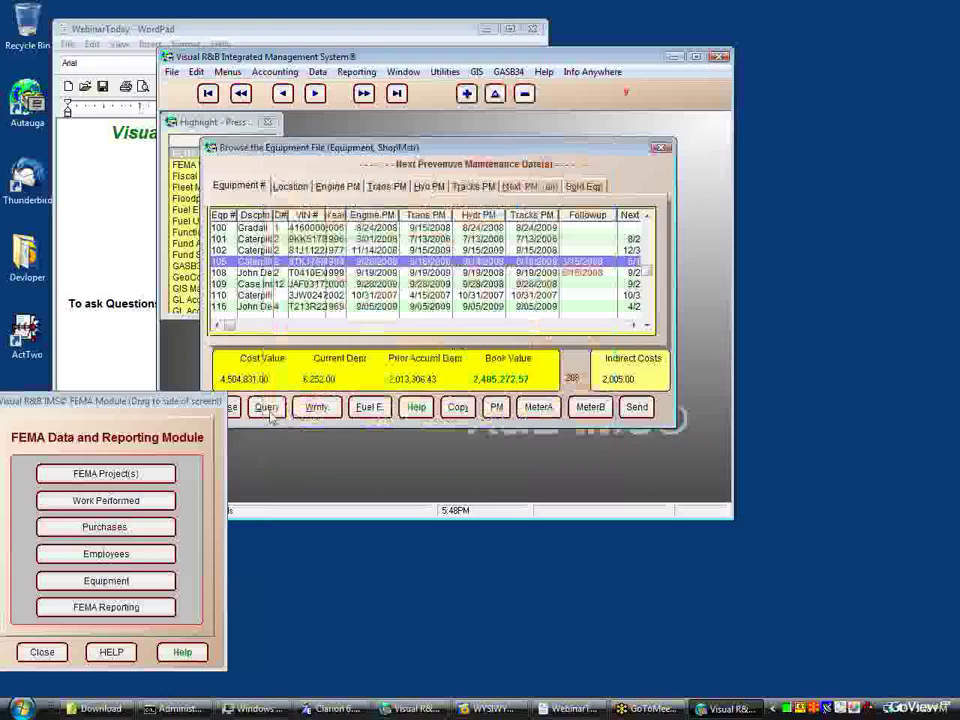
Run the FEMA Form 90-123 LABOR report for project FEMA1679 from 11/01/2008 with the default benefit percentages, view both pages and close it.
left_click(116, 608)
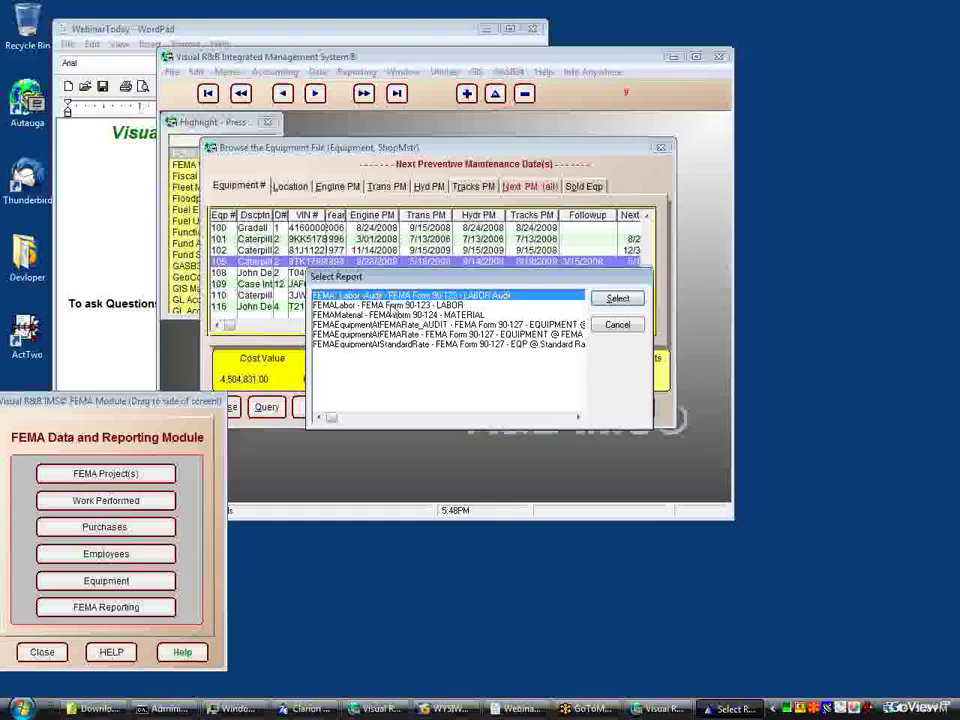
left_click(397, 305)
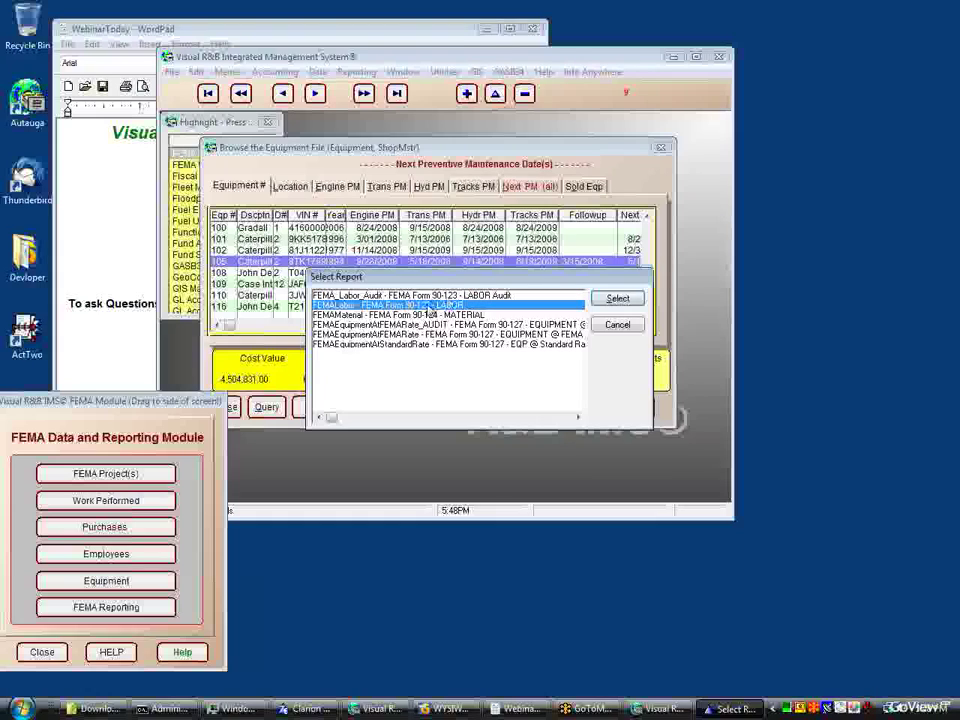
left_click(616, 298)
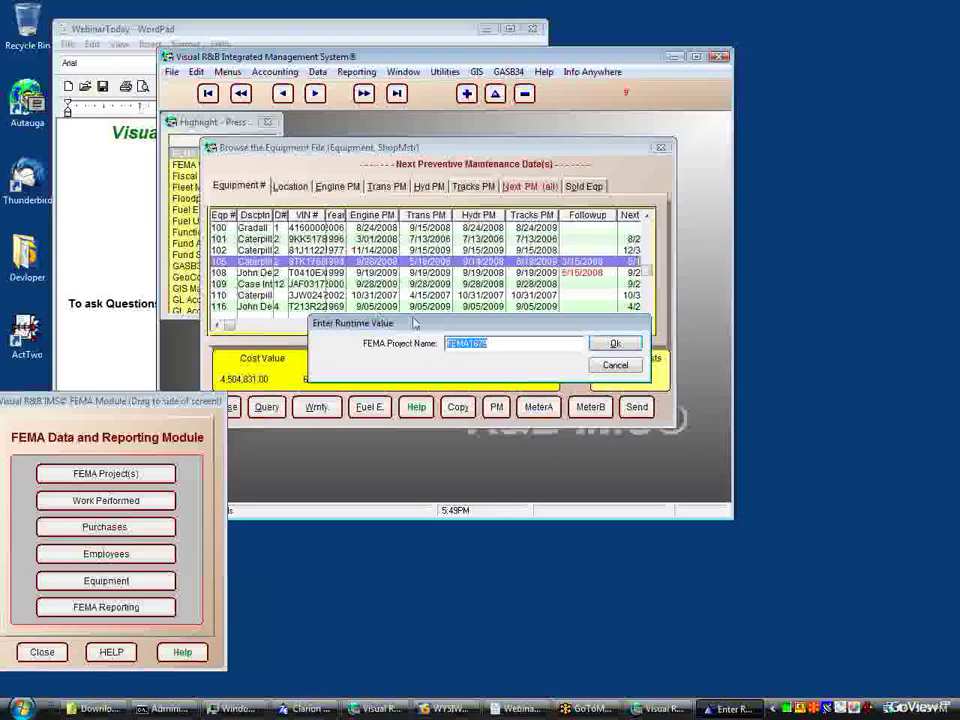
left_click(606, 343)
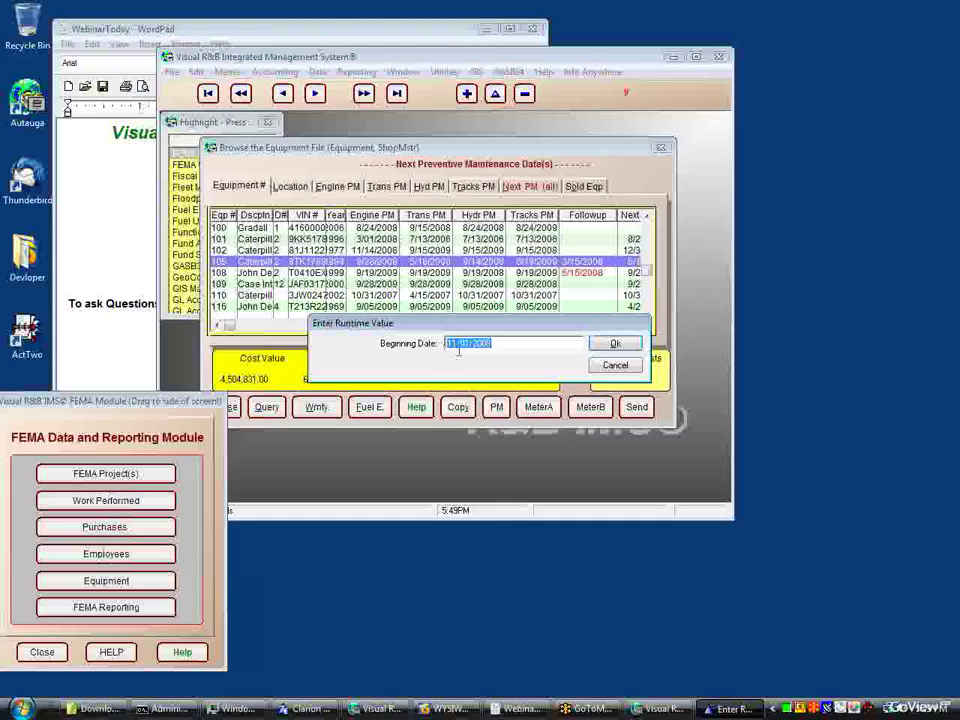
left_click(627, 345)
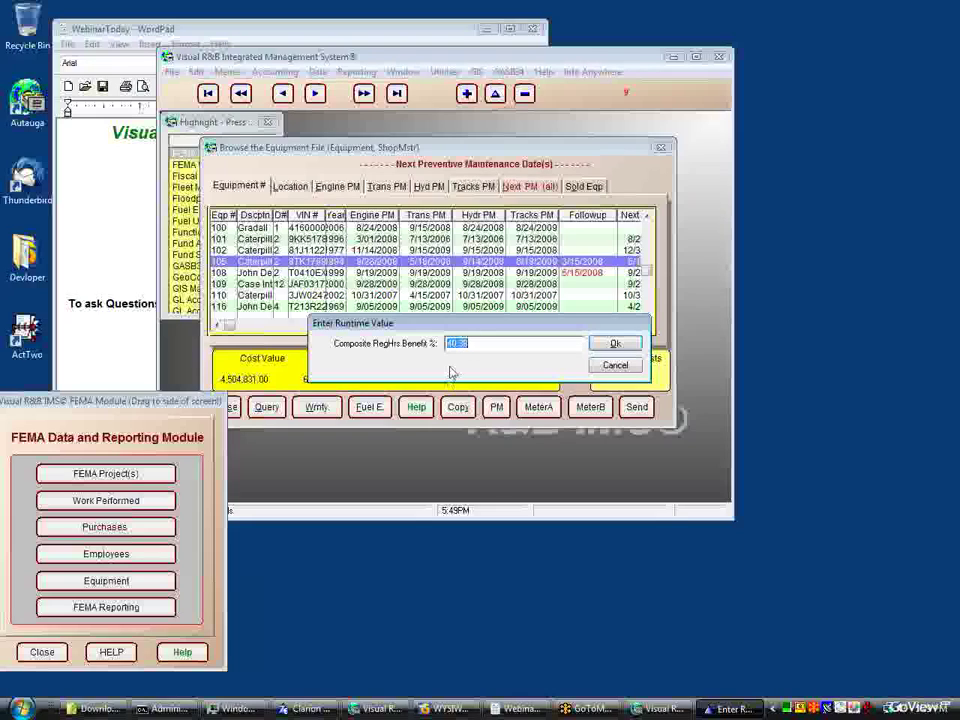
left_click(601, 346)
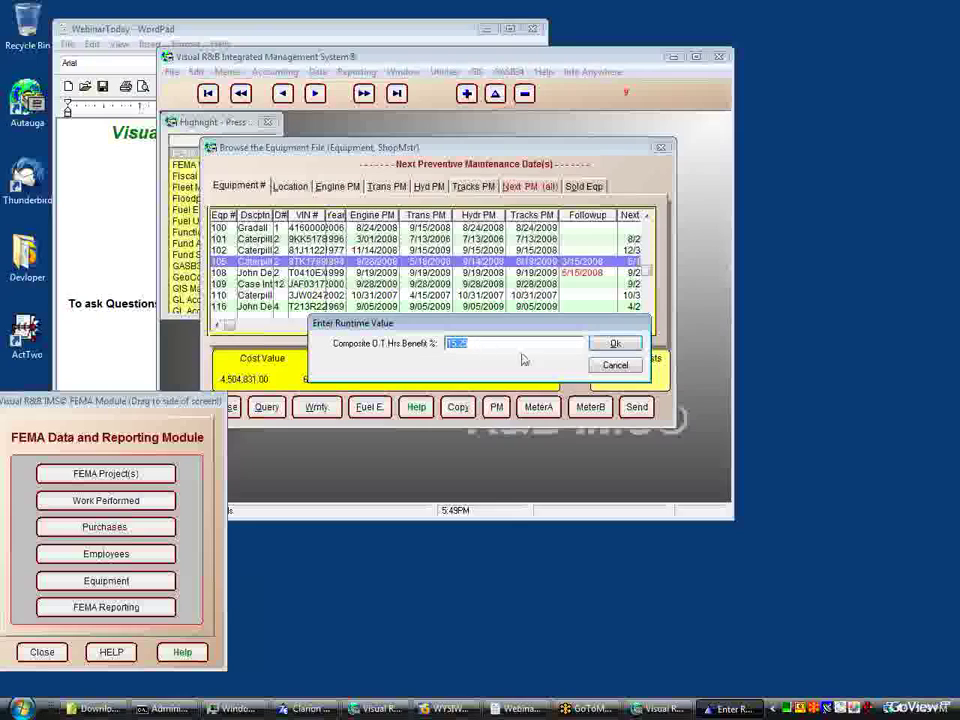
left_click(615, 343)
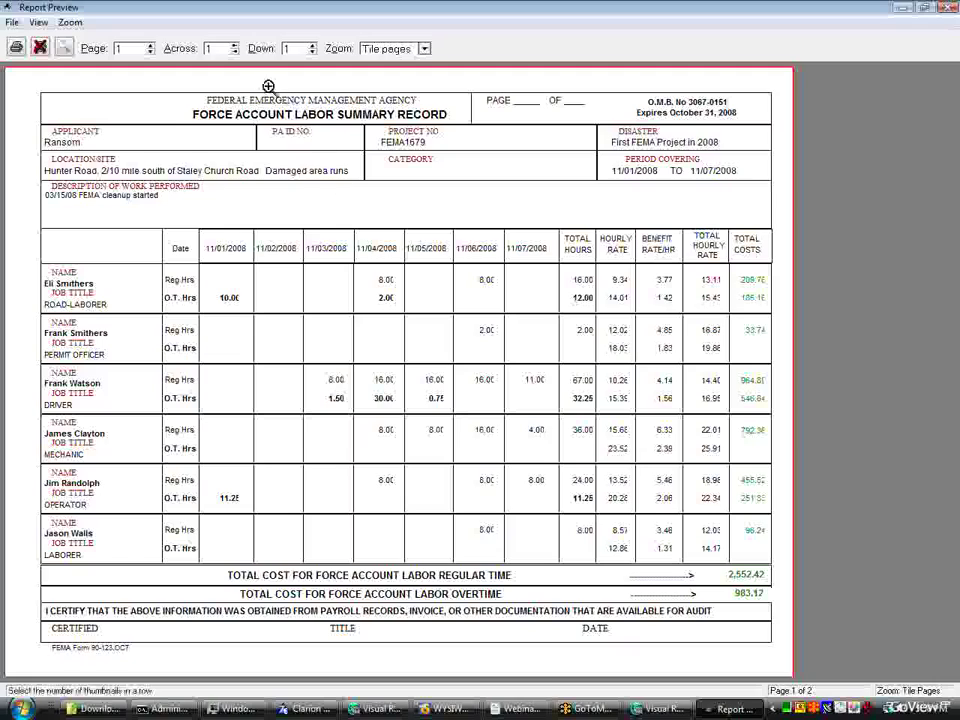
left_click(174, 85)
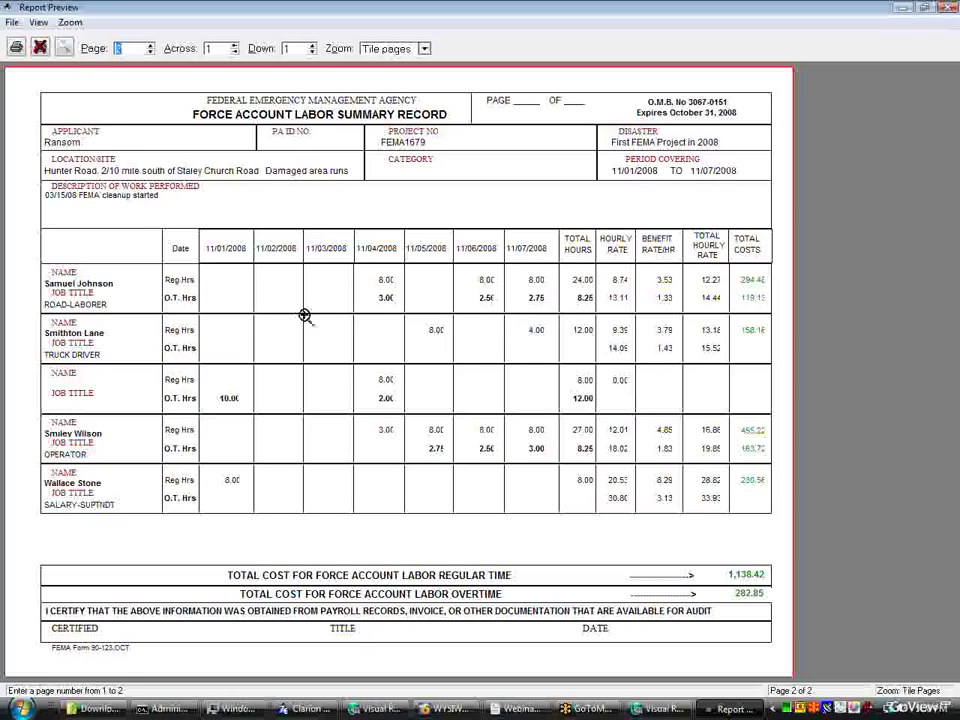
left_click(40, 48)
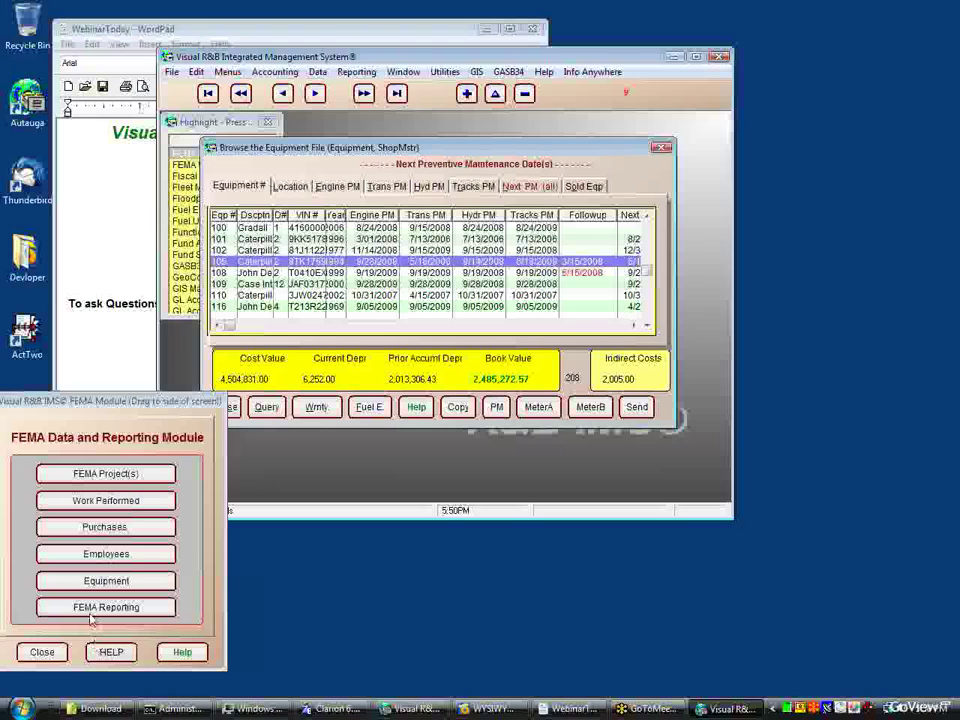
Run the FEMA Form 90-124 MATERIAL report for project FEMA1679 with end date 11/30/2008, view both pages and close the preview.
left_click(107, 606)
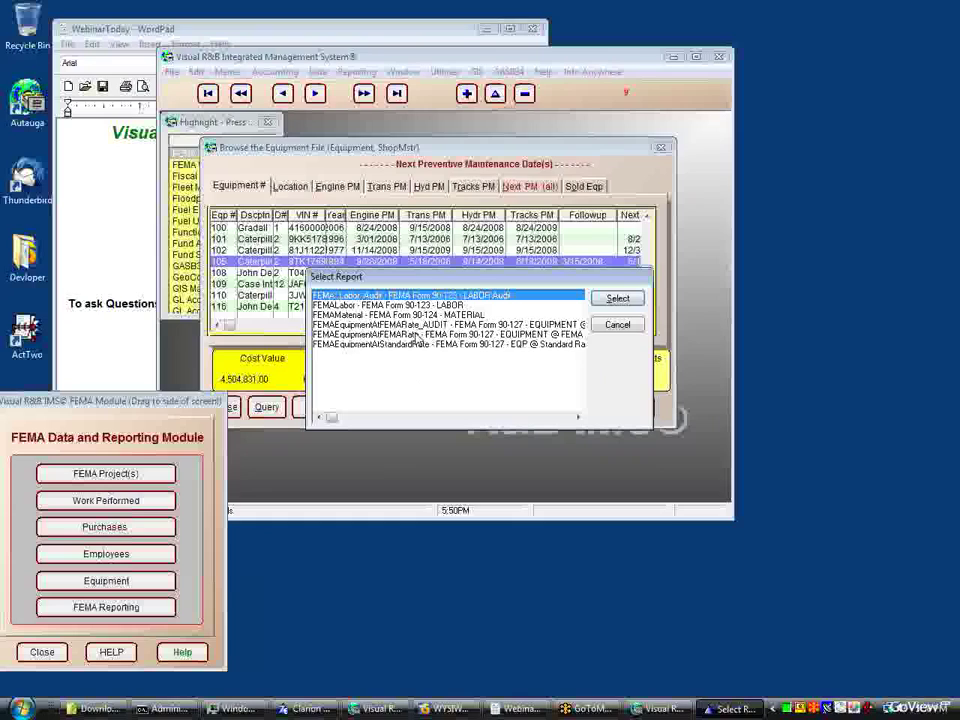
double_click(416, 335)
left_click(597, 345)
left_click(606, 346)
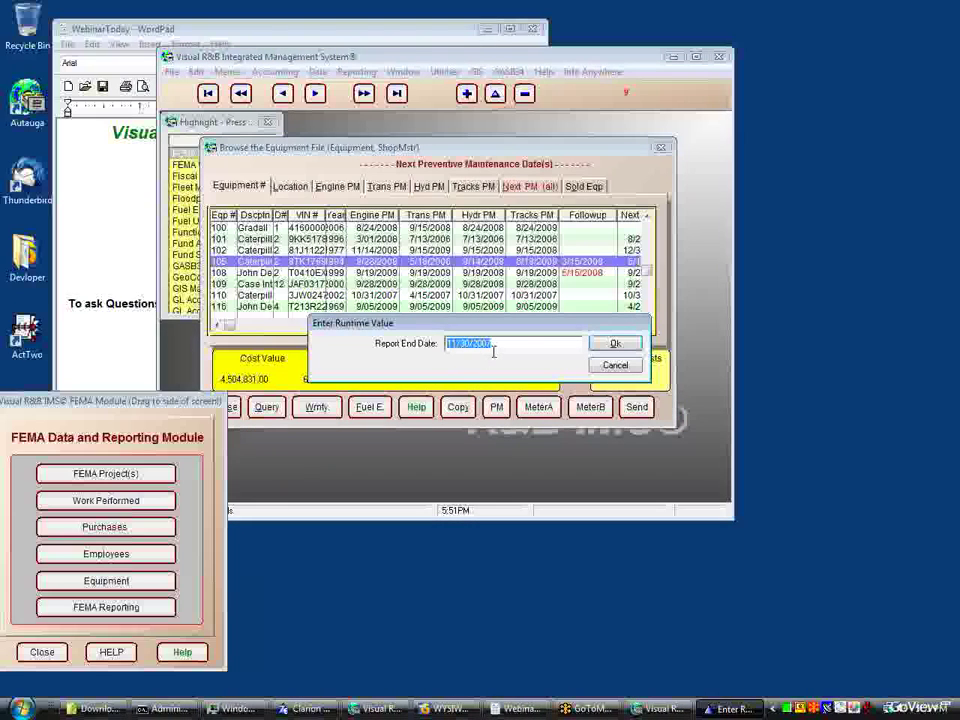
left_click(519, 343)
key("BackSpace")
type("8")
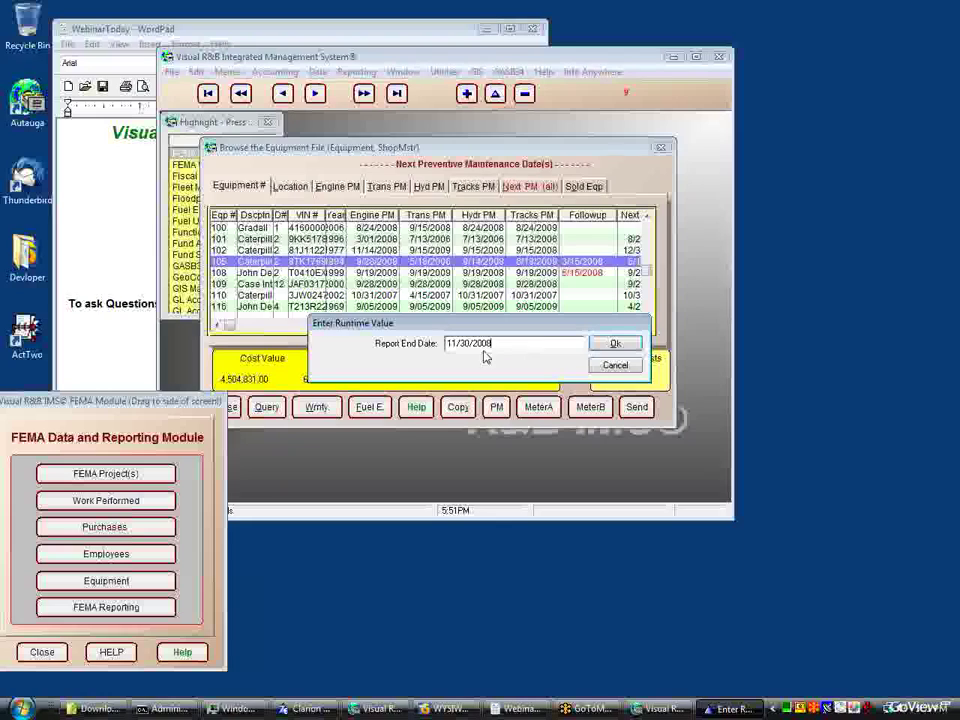
left_click(608, 346)
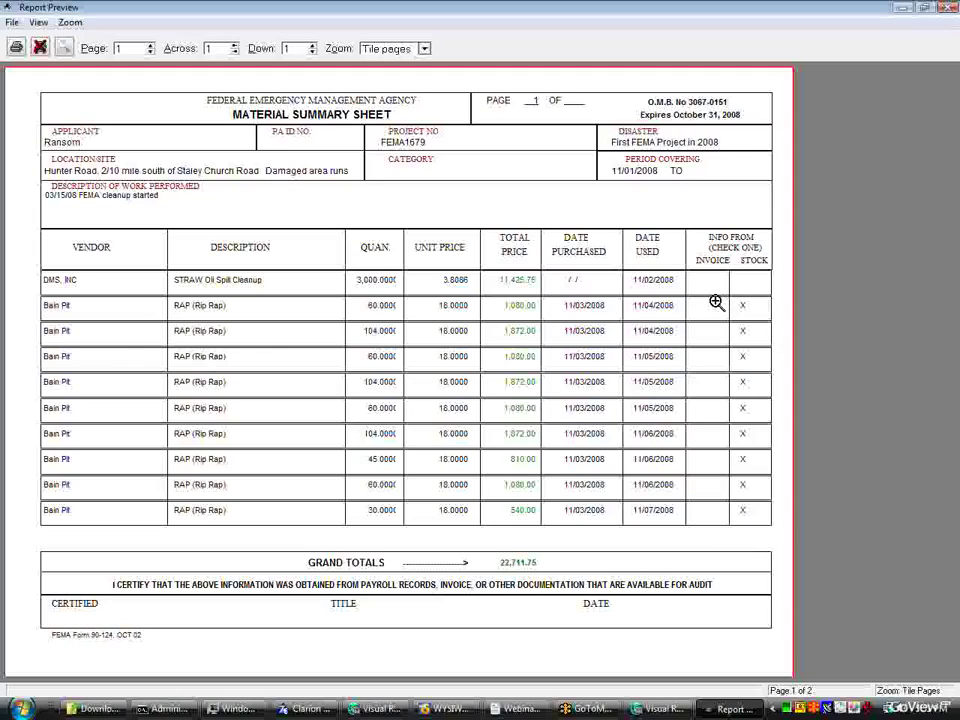
left_click(151, 45)
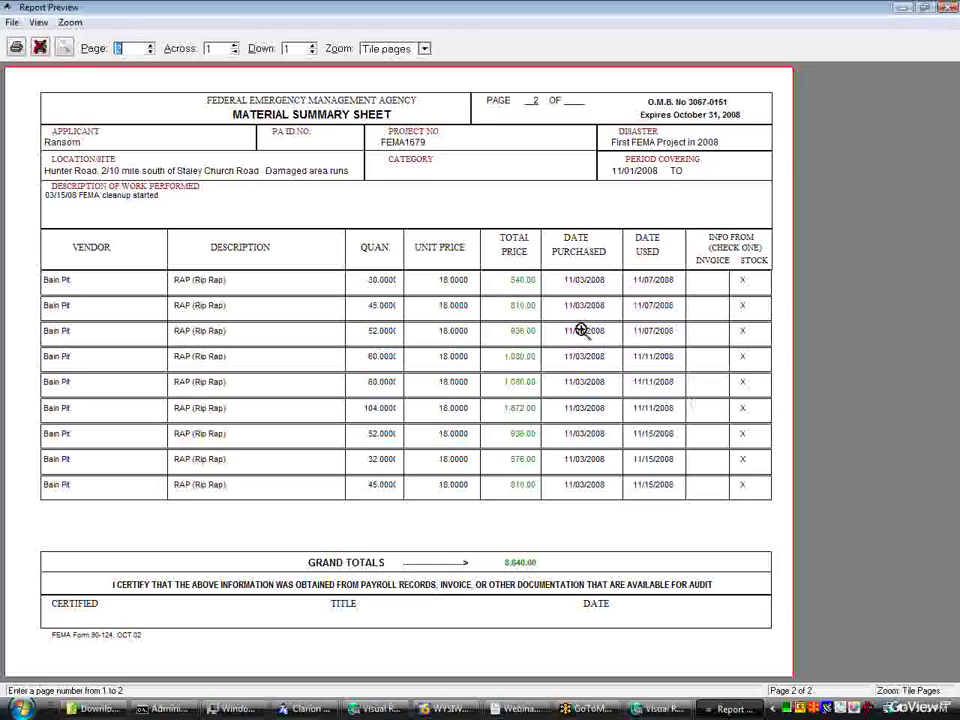
left_click(63, 48)
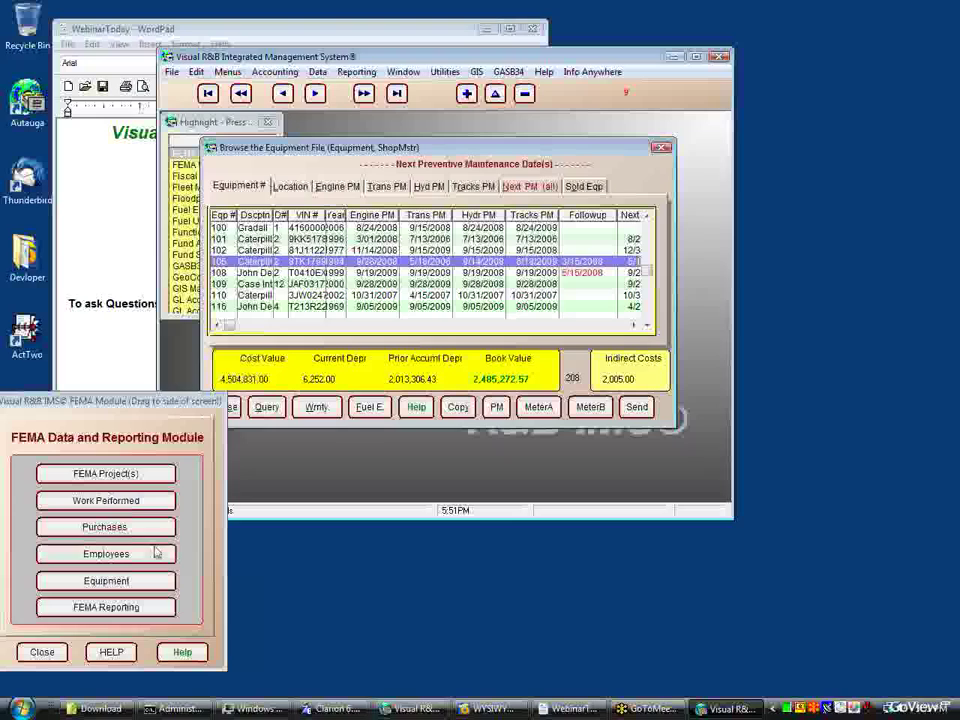
Run the FEMA Form 90-127 equipment report at FEMA rates for project FEMA1679 from 11/01/2008, view it and close the preview.
left_click(101, 611)
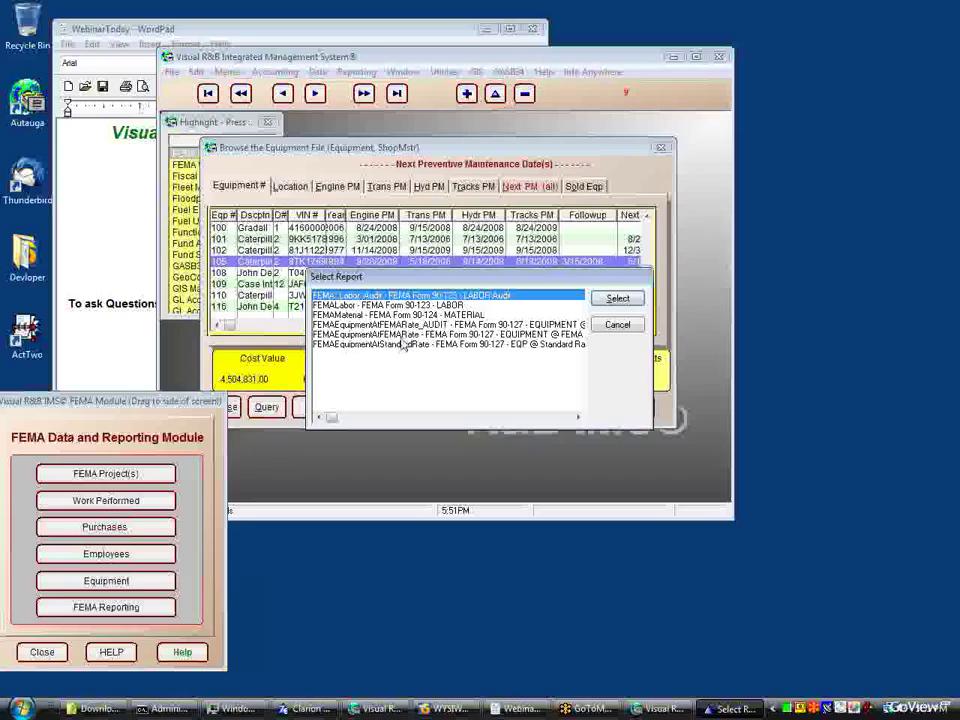
left_click(450, 334)
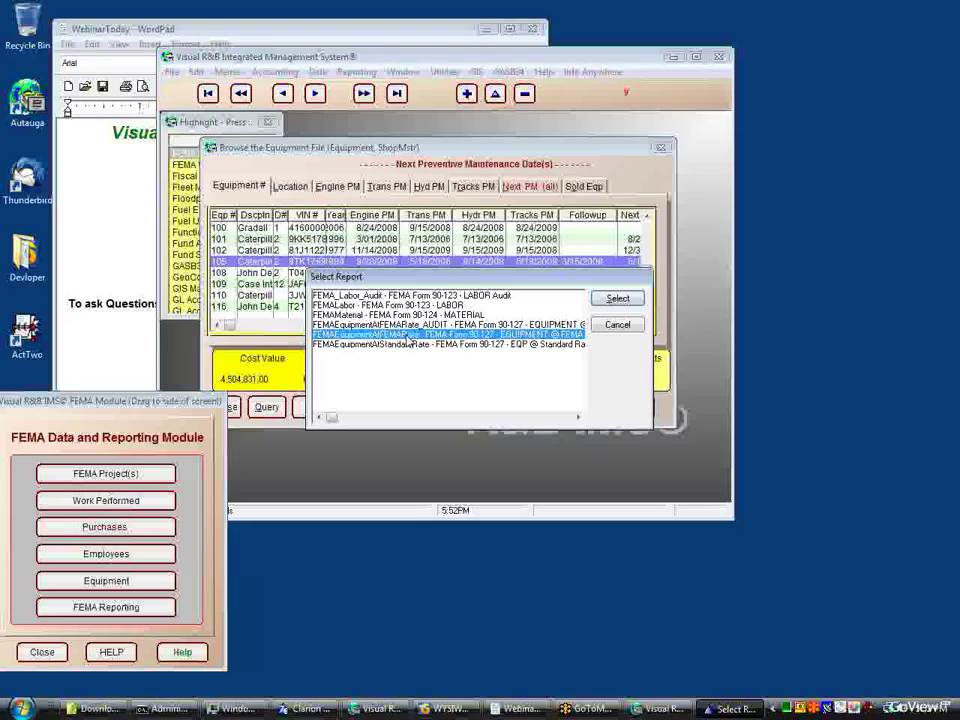
left_click(598, 302)
left_click(597, 346)
left_click(614, 344)
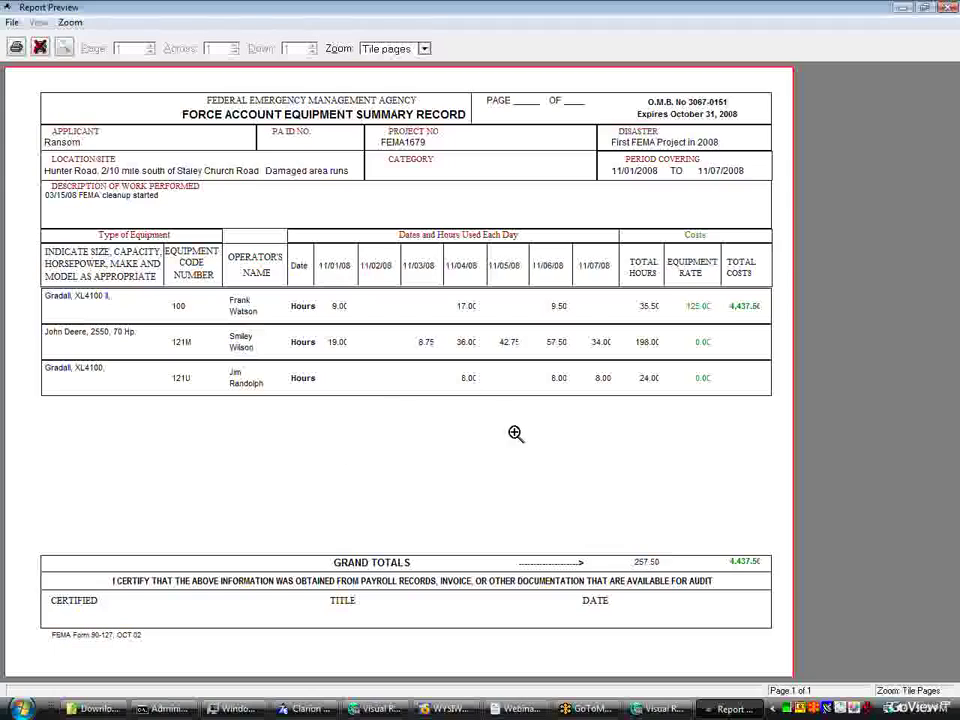
left_click(40, 47)
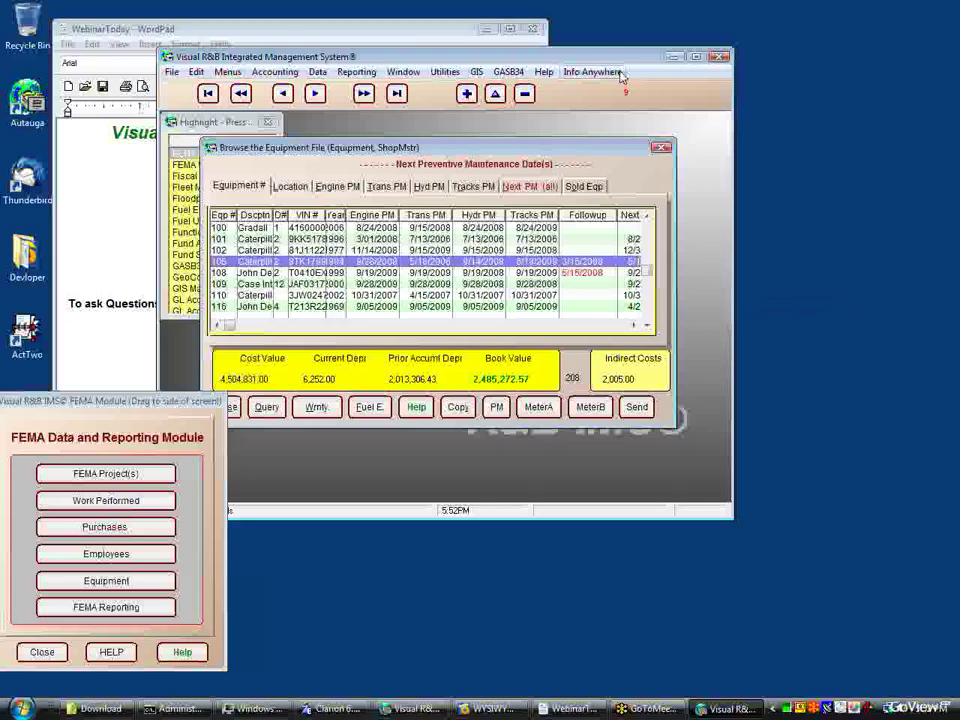
Shift the main Visual R&B window slightly and switch to the WebinarToday document in WordPad.
left_click_drag(598, 59, 586, 72)
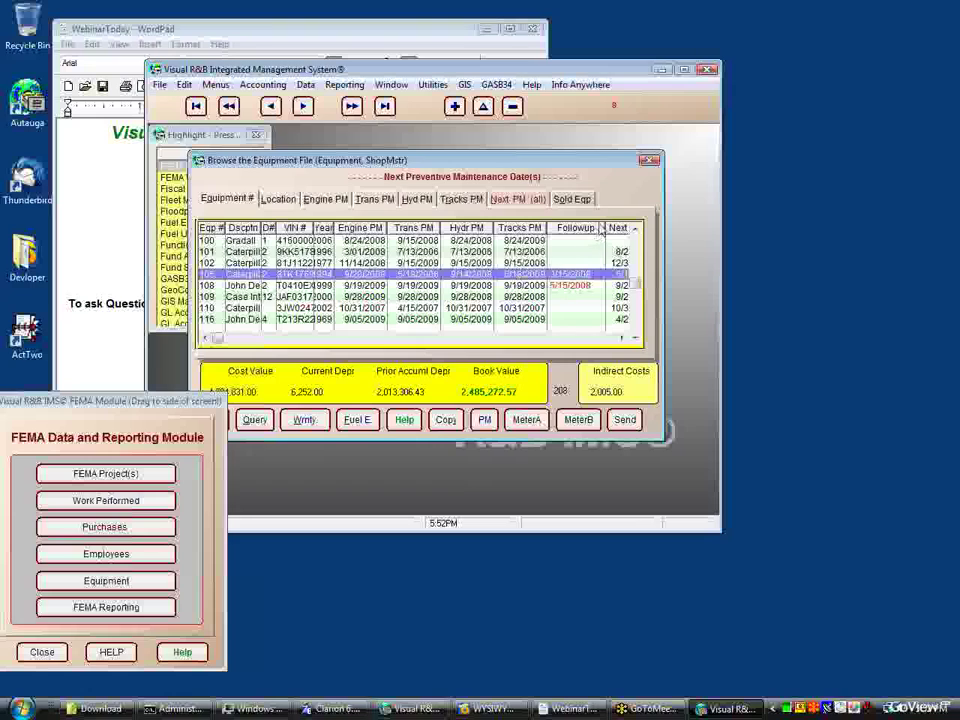
left_click(115, 285)
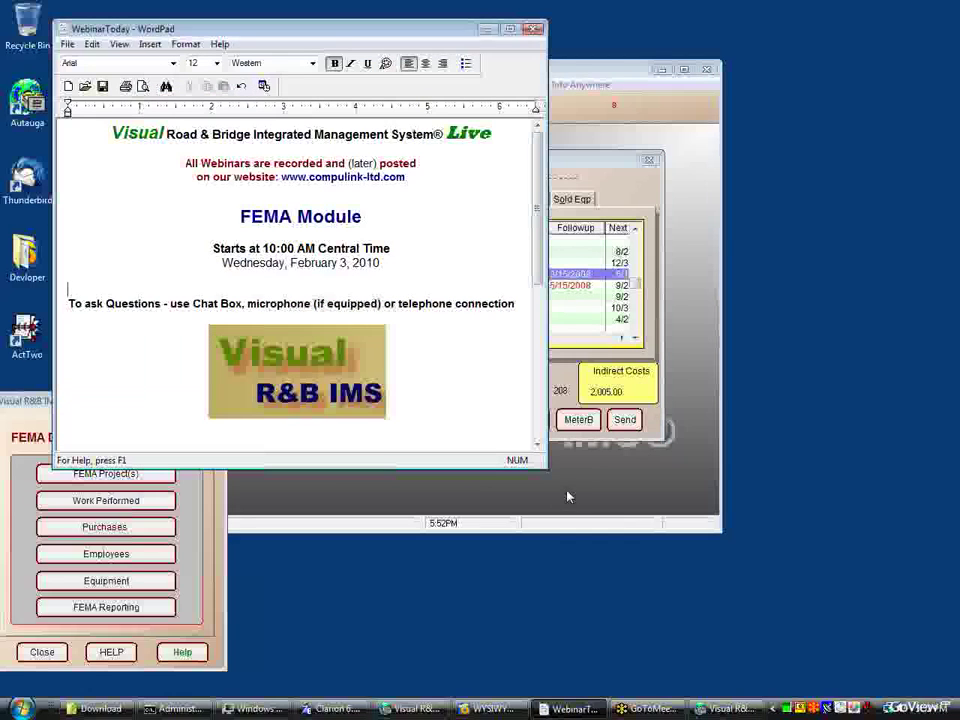
right_click(868, 708)
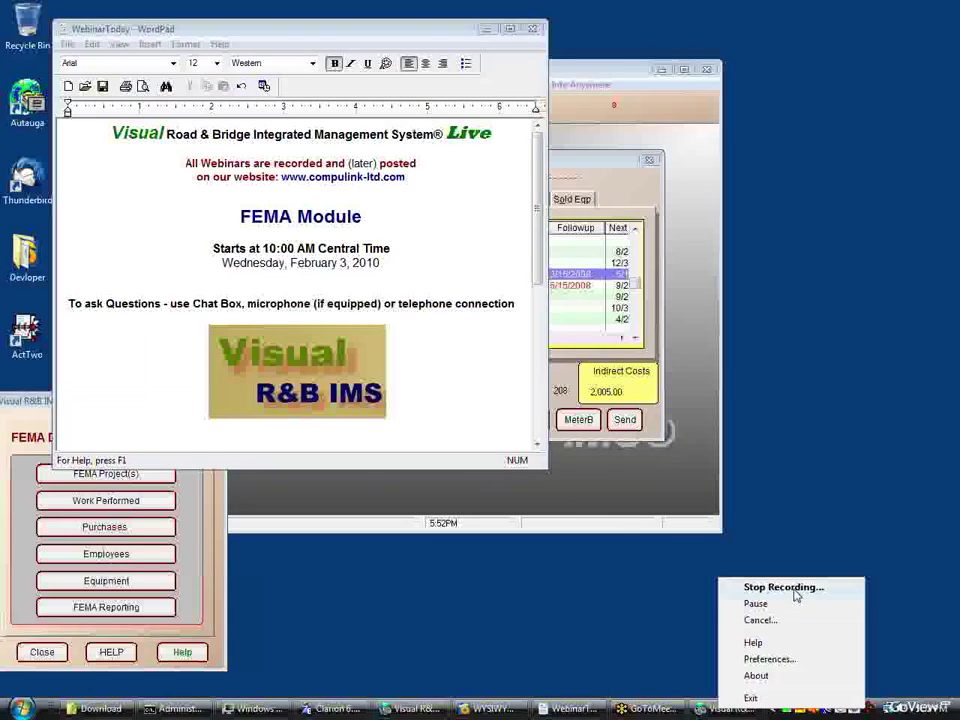